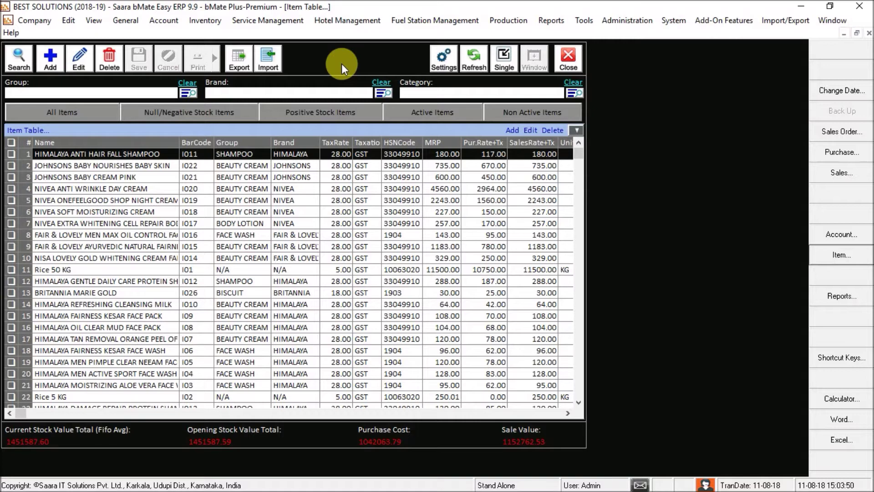
# Step: Add a new row at the end of the item table and name the item Kohinoor Basmati Rice
pyautogui.hotkey('ctrl', 'End')
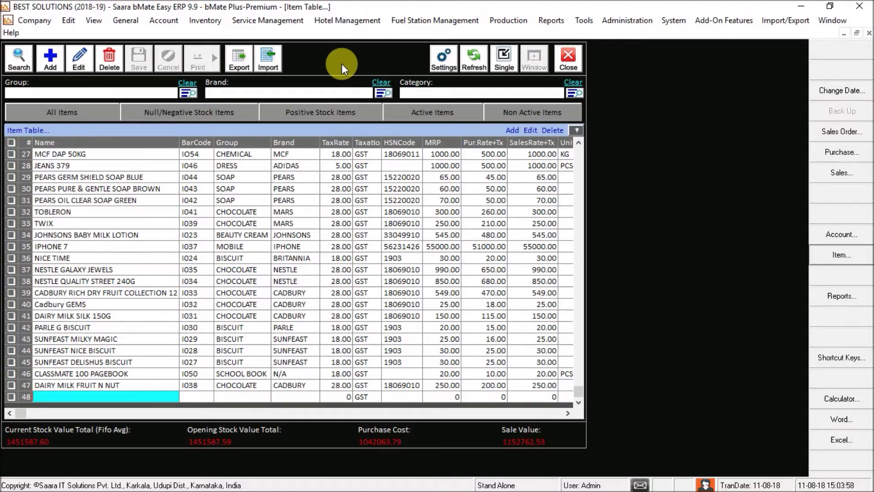
pyautogui.scroll(1, 319, 68)
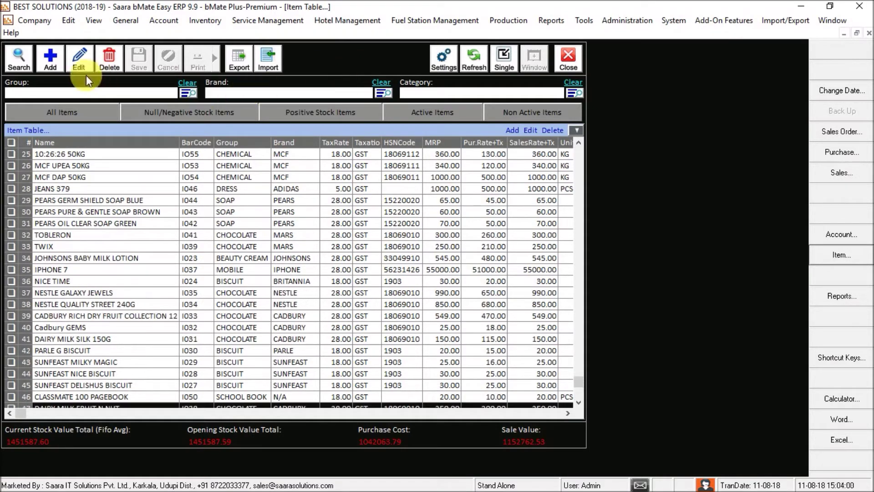
pyautogui.click(56, 64)
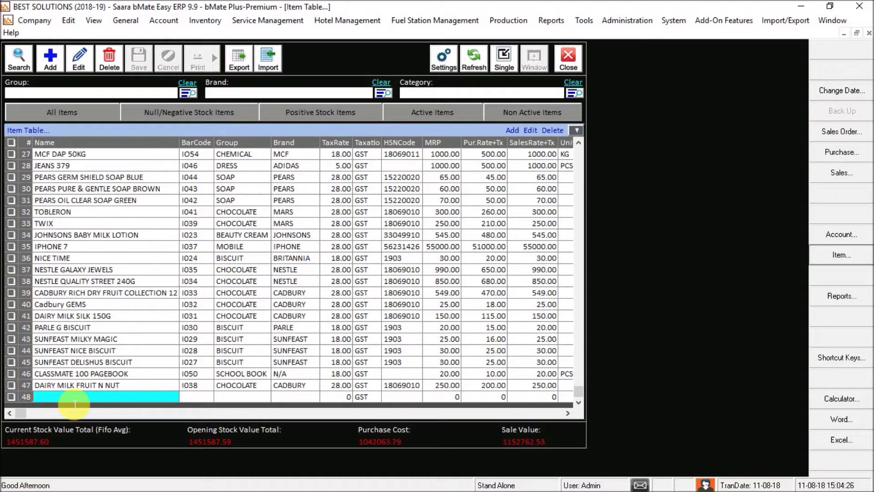
pyautogui.write('K')
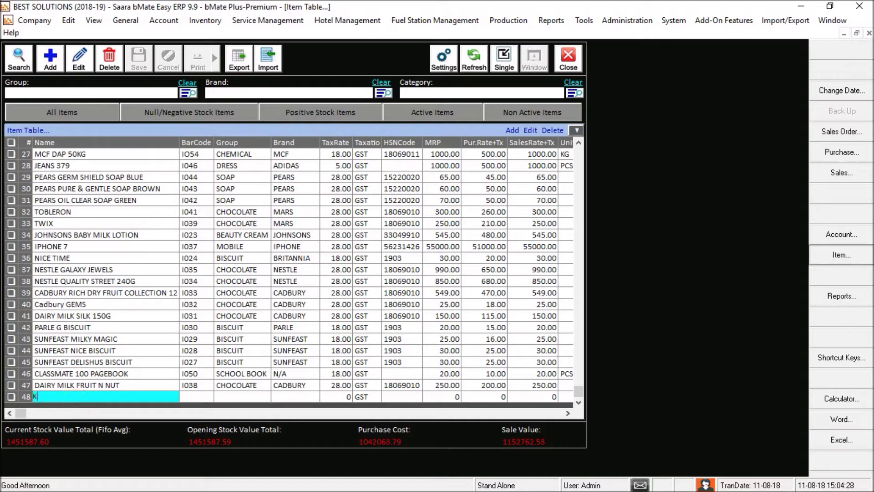
pyautogui.write('ohinoor Bas')
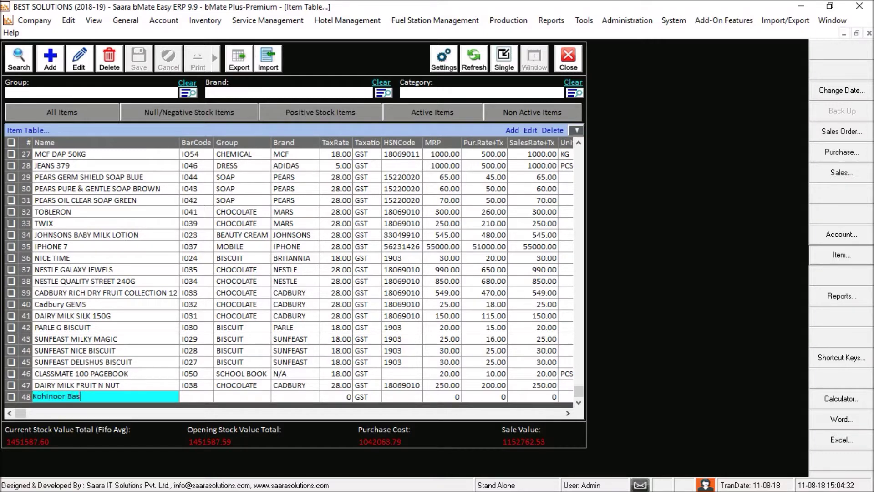
pyautogui.write('mati Rice')
pyautogui.press('Return')
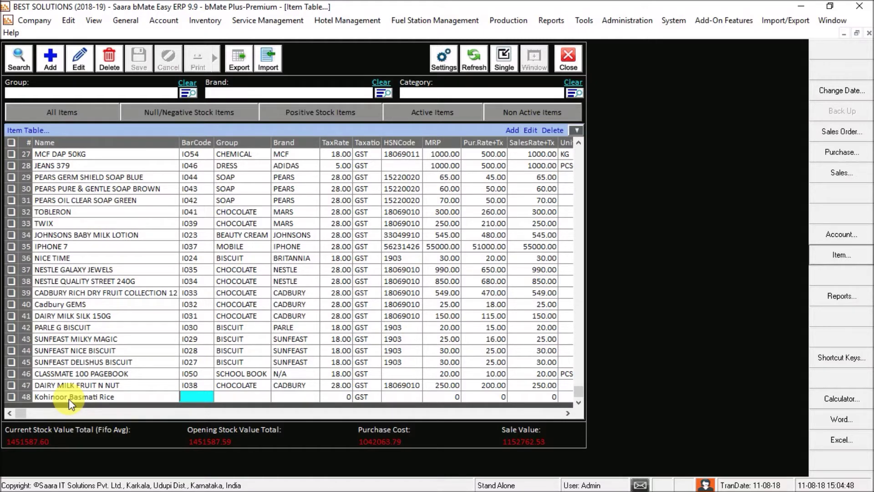
# Step: Leave the new item's barcode blank and create a new item group named Grocery for it, without a code
pyautogui.press('Return')
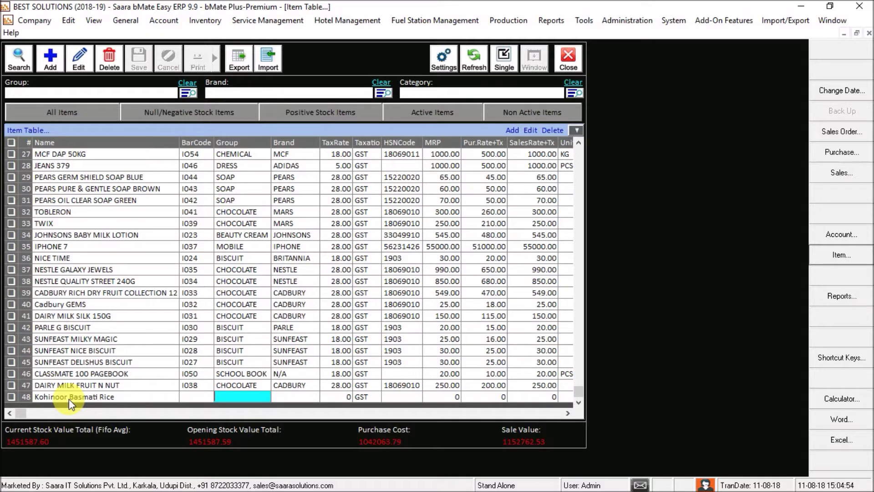
pyautogui.hotkey('shift', 'Tab')
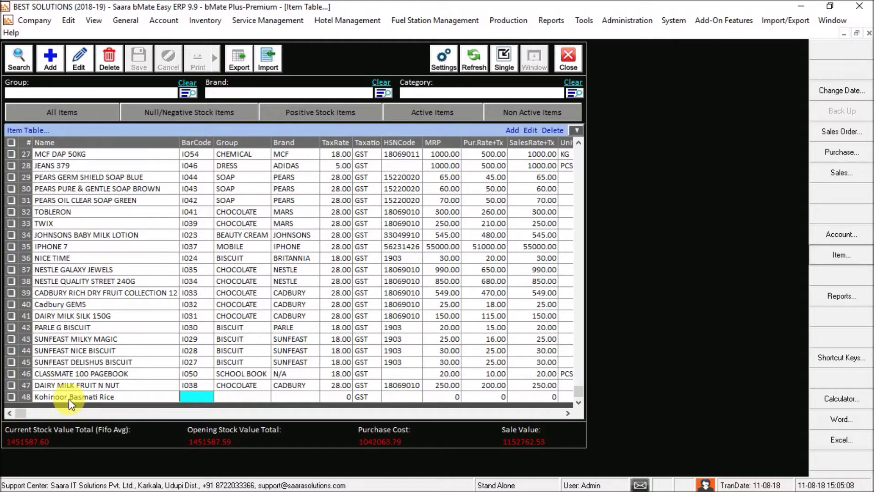
pyautogui.press('Tab')
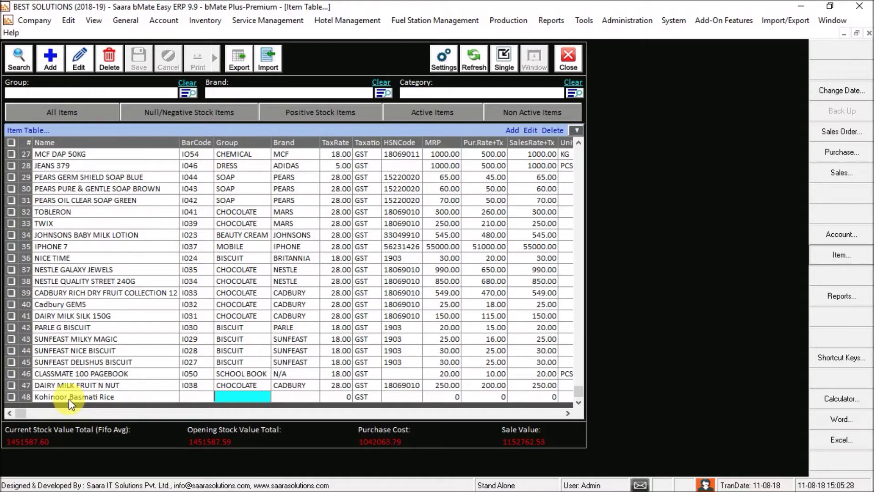
pyautogui.press('Return')
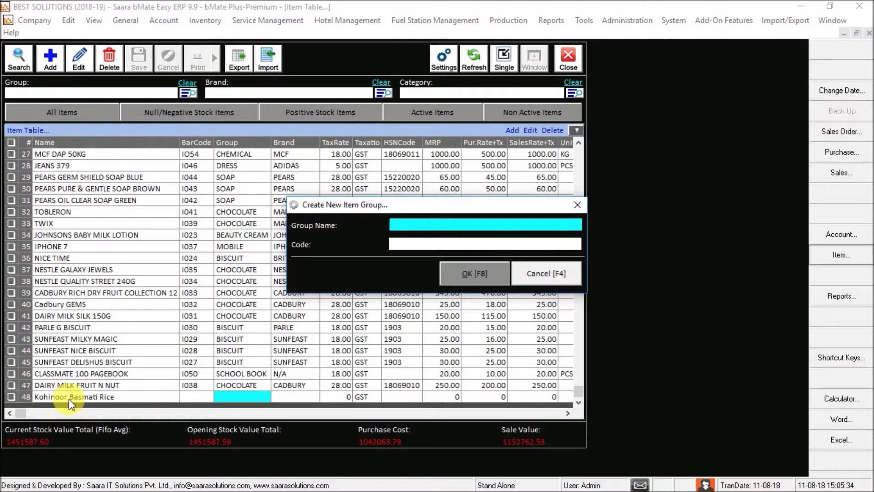
pyautogui.write('Grocery')
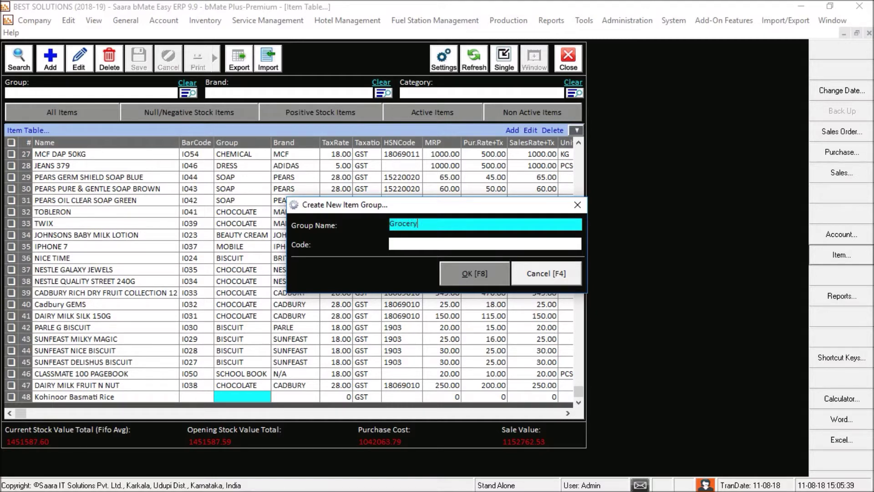
pyautogui.press('Return')
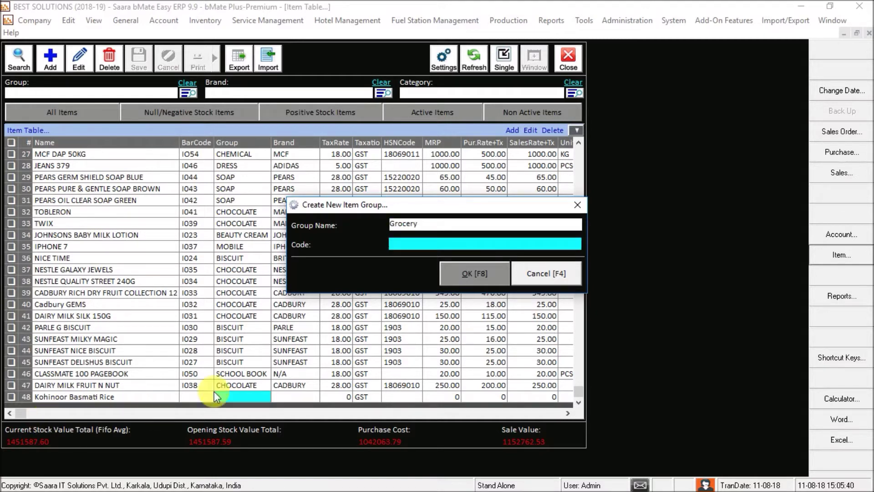
pyautogui.click(496, 268)
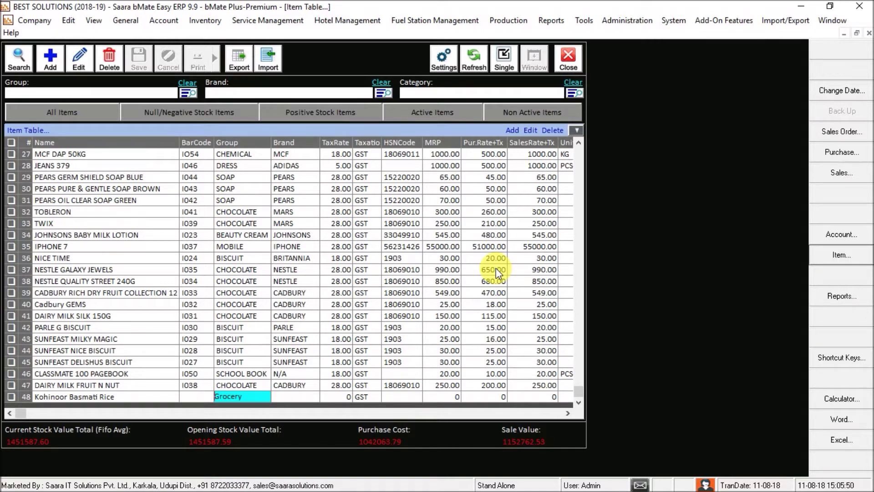
# Step: Clear the new item's group and choose Grocery from the list of existing groups
pyautogui.hotkey('shift', 'End')
pyautogui.press('BackSpace')
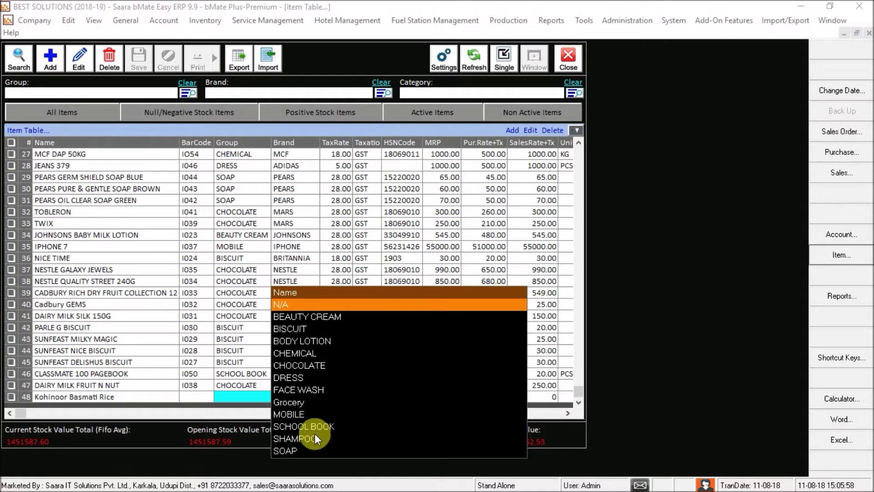
pyautogui.click(296, 401)
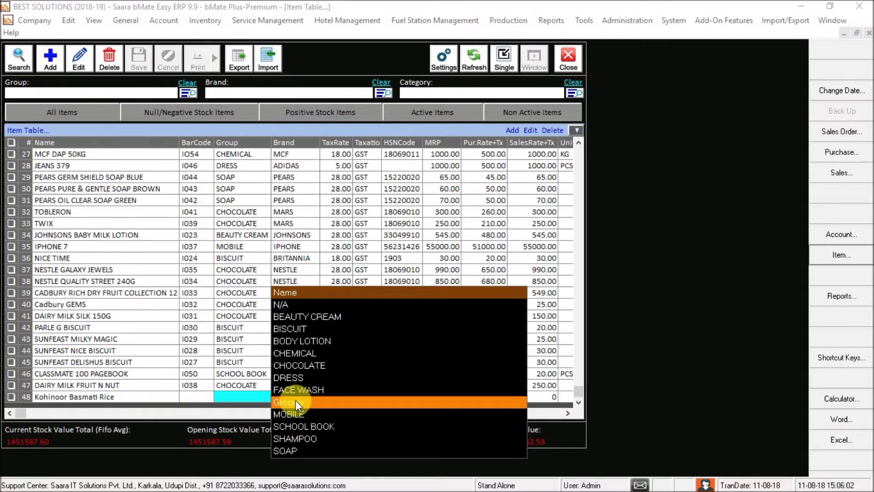
pyautogui.click(296, 401)
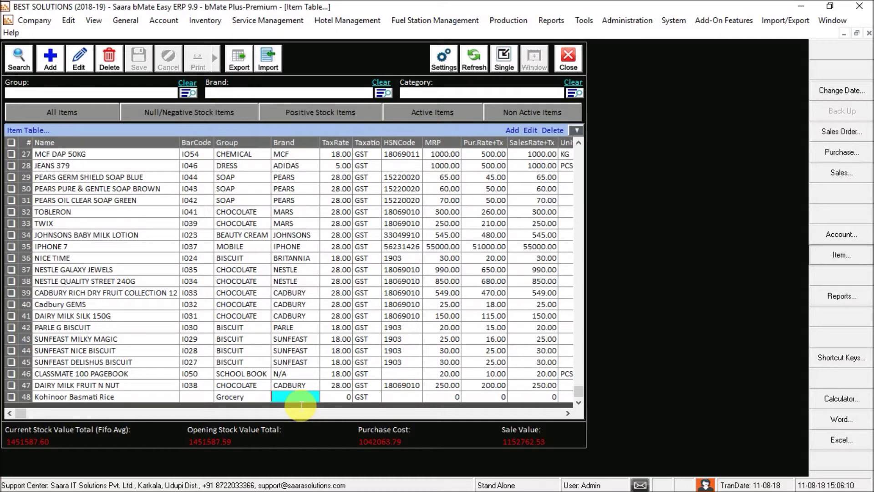
# Step: Create a new item brand named Kohinoor for the rice item, leaving the manufacturer names and code blank
pyautogui.doubleClick(300, 402)
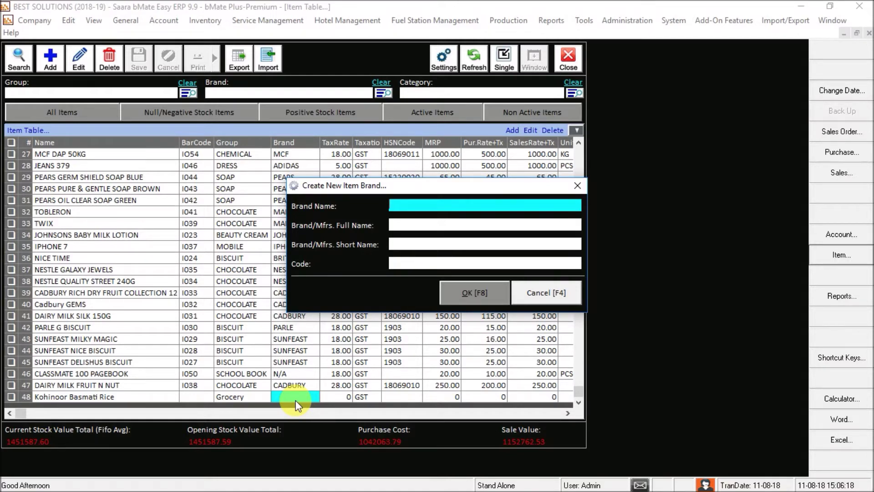
pyautogui.write('Koh')
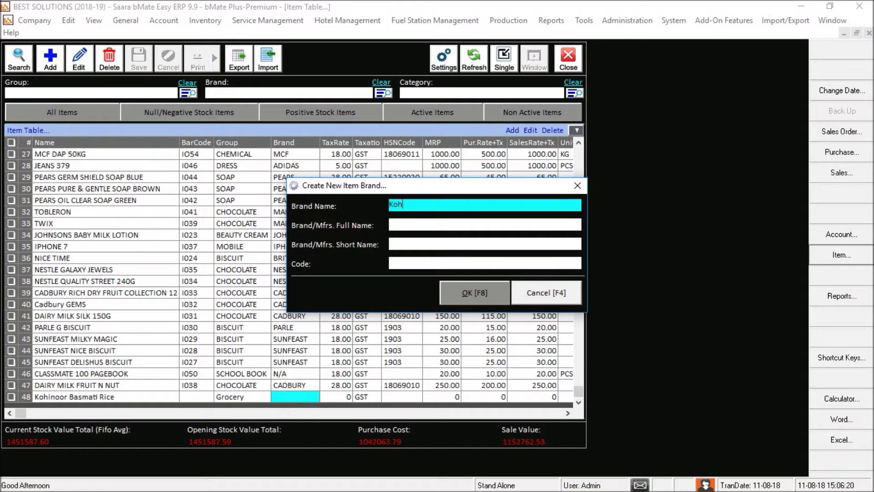
pyautogui.write('inoor')
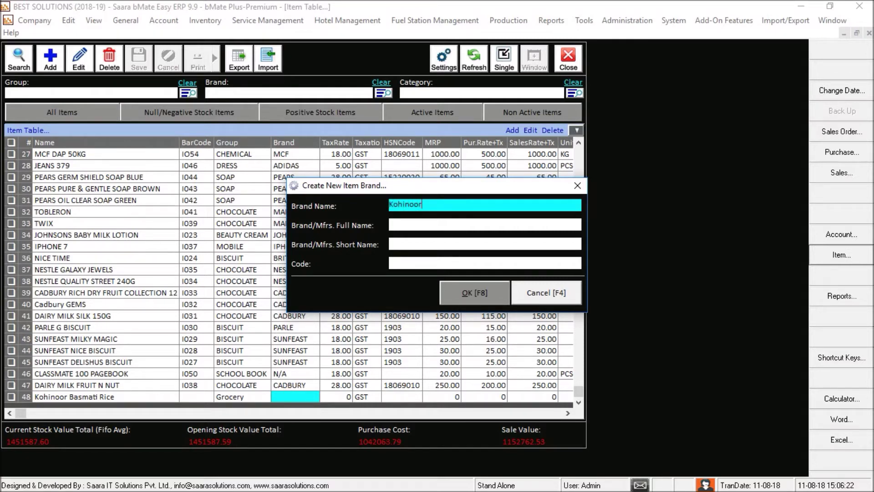
pyautogui.press('Return')
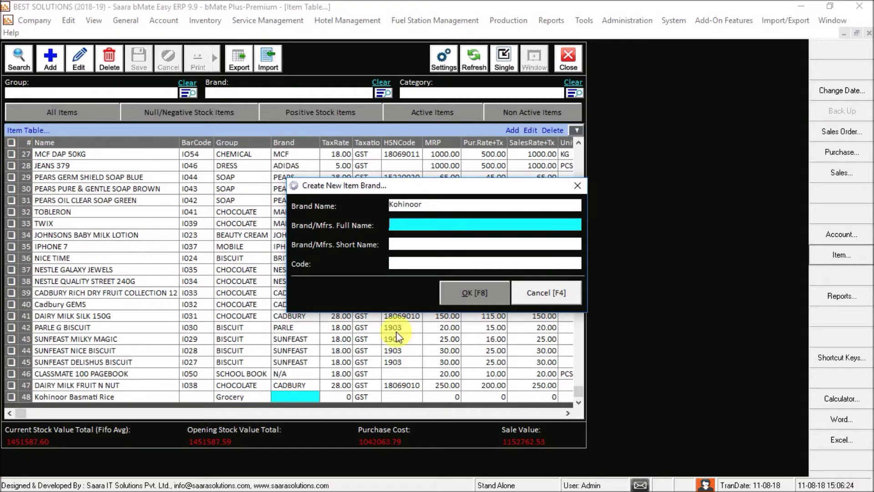
pyautogui.click(490, 291)
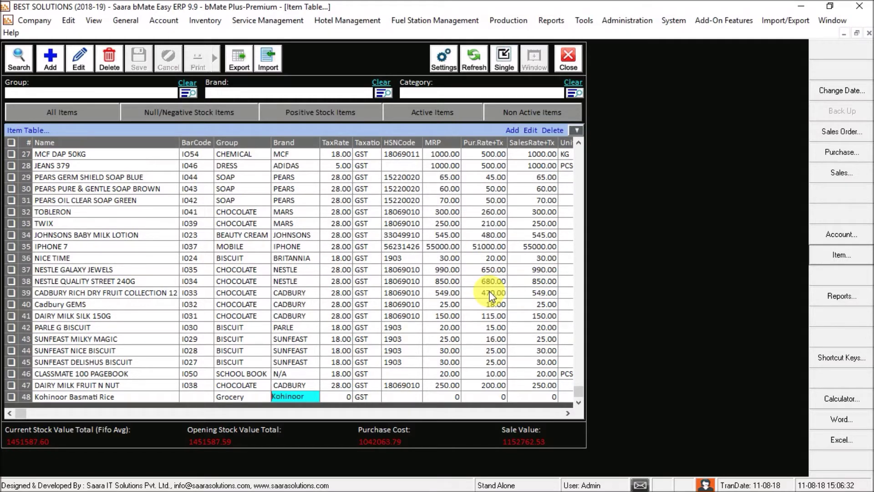
# Step: Clear the rice item's brand and choose Kohinoor from the list of existing brands
pyautogui.press('BackSpace')
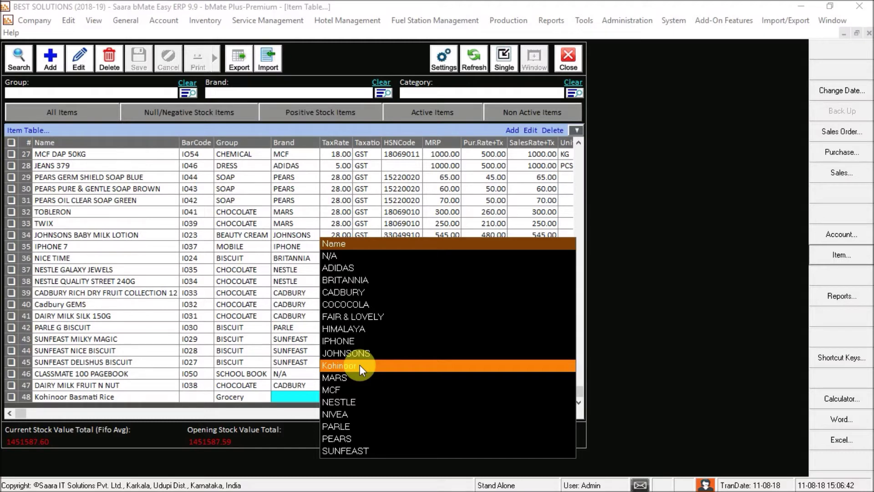
pyautogui.click(360, 364)
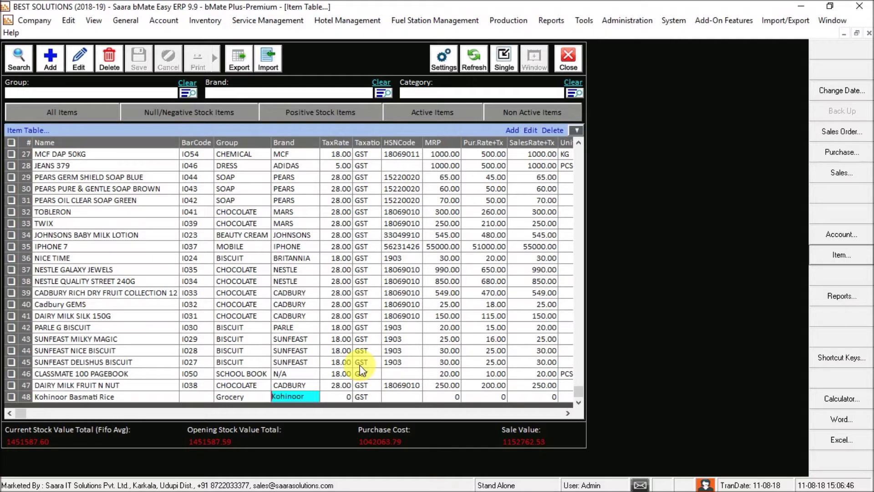
pyautogui.press('Return')
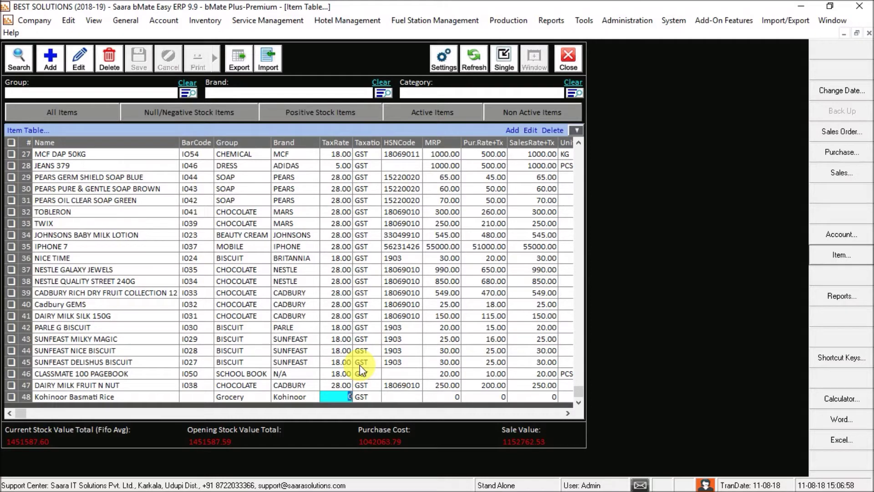
# Step: Set the rice item's tax rate to 12, keep GST as its taxation, and enter HSN code 1902
pyautogui.write('12')
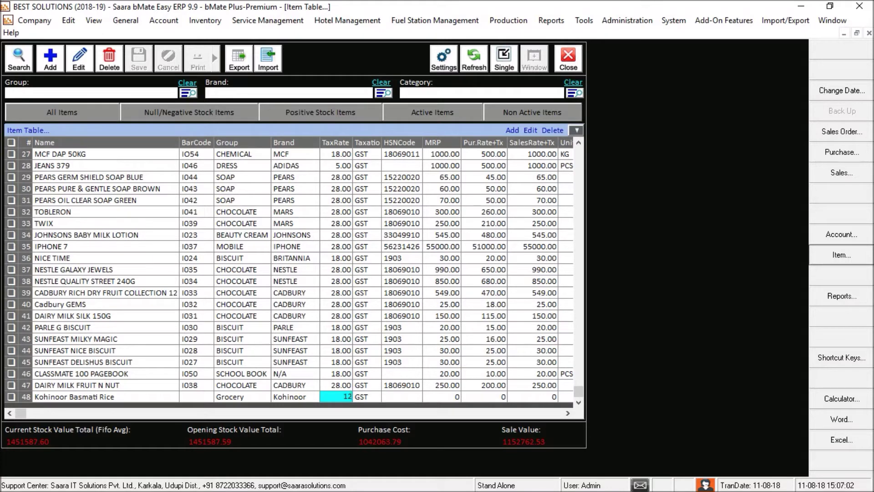
pyautogui.press('Return')
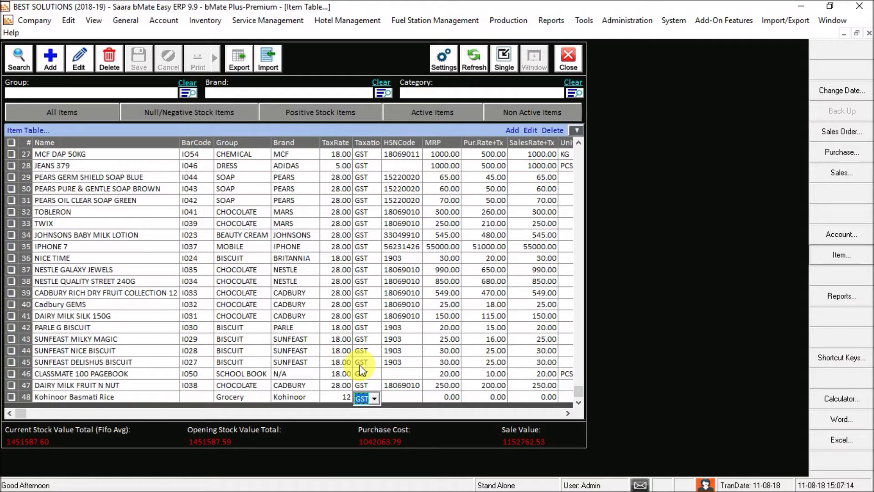
pyautogui.press('Return')
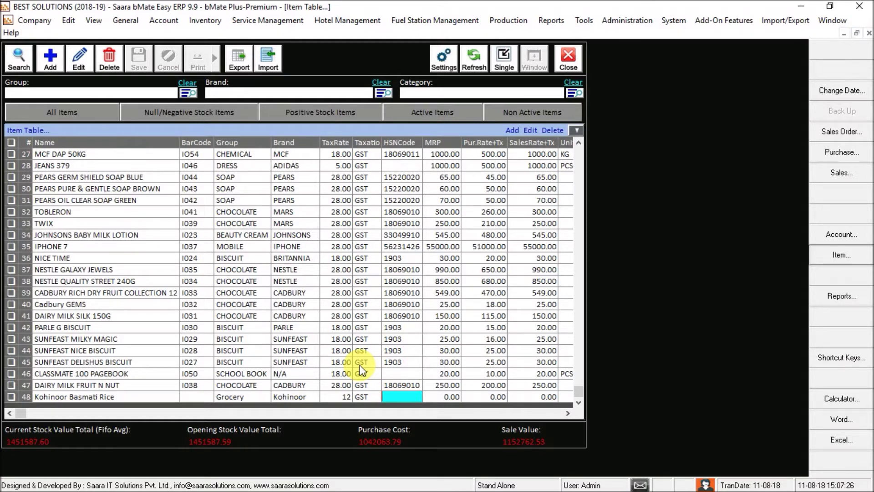
pyautogui.write('1902')
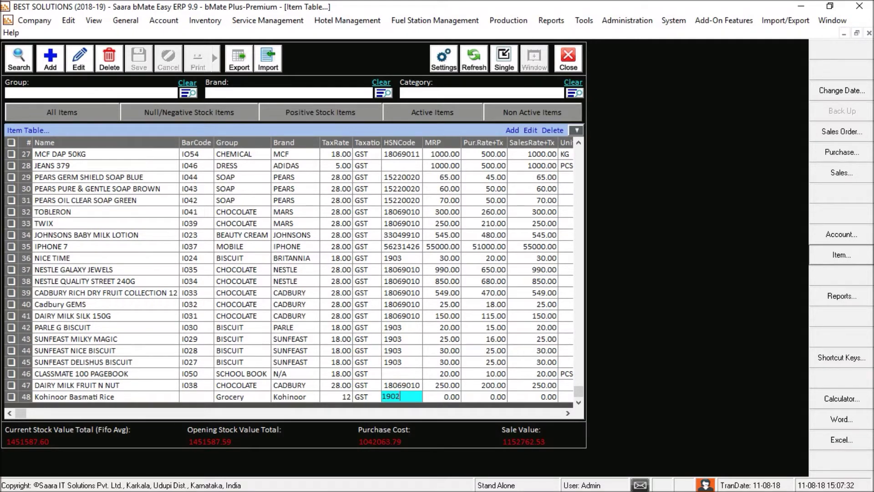
pyautogui.press('Return')
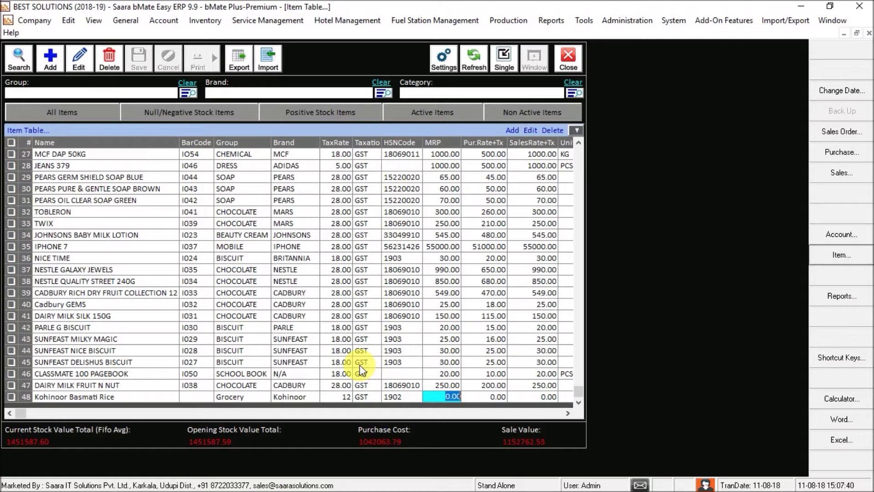
# Step: Set the rice item's MRP to 250, its purchase rate with tax to 200 and its sales rate with tax to 230
pyautogui.write('250')
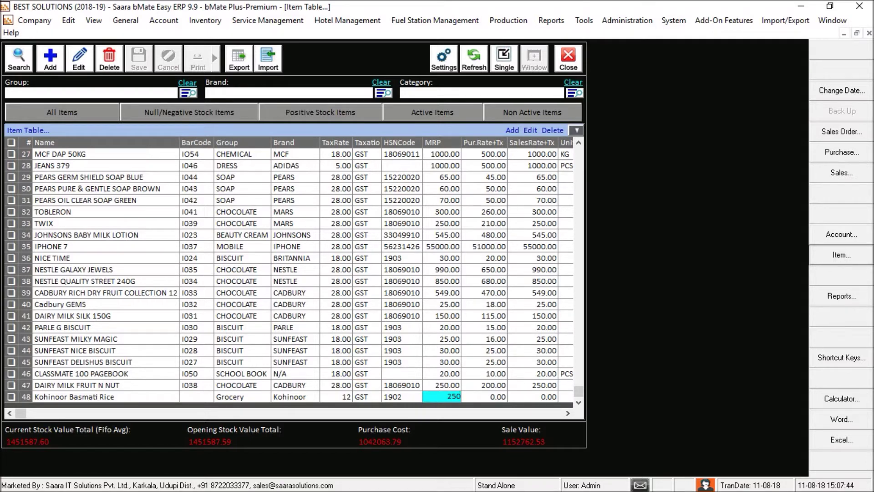
pyautogui.press('Tab')
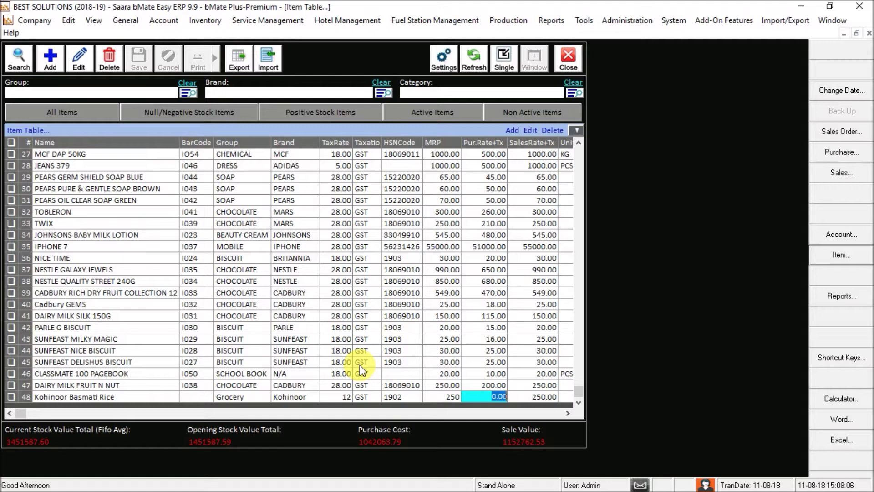
pyautogui.write('200')
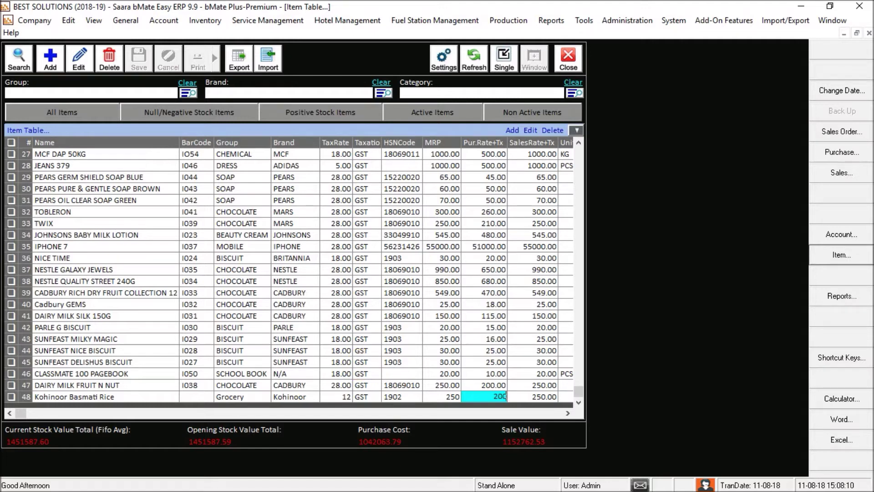
pyautogui.press('Tab')
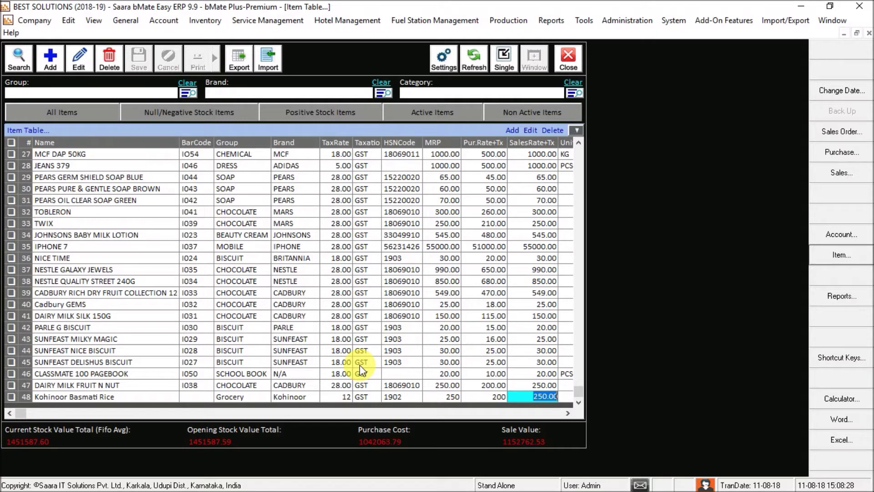
pyautogui.write('230')
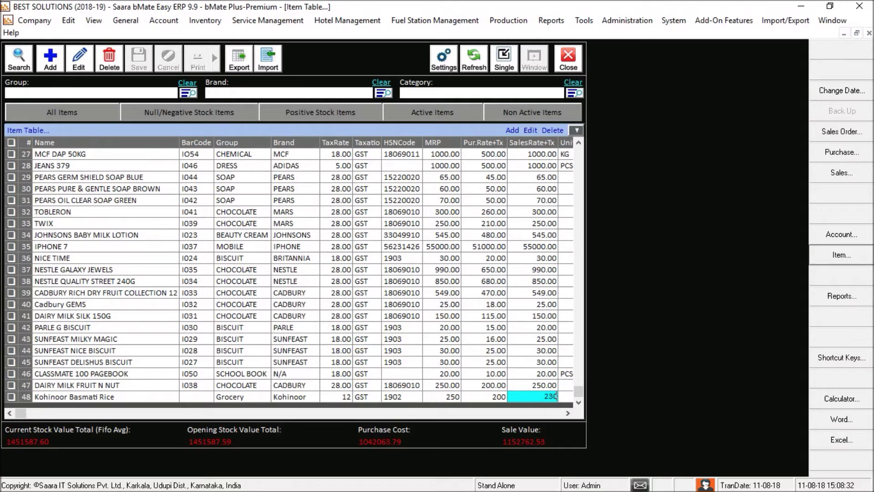
pyautogui.press('Tab')
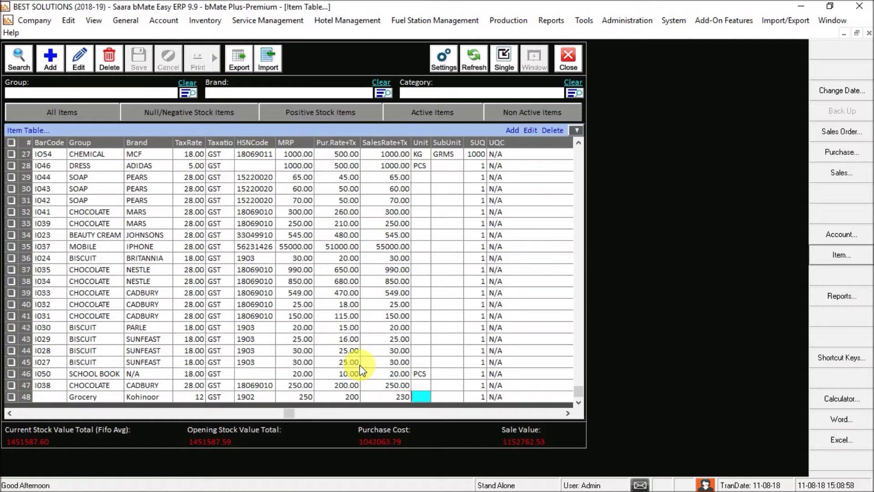
# Step: Set the rice item's unit to KG, its sub unit to GRMS and its SUQ to 1000
pyautogui.write('KG')
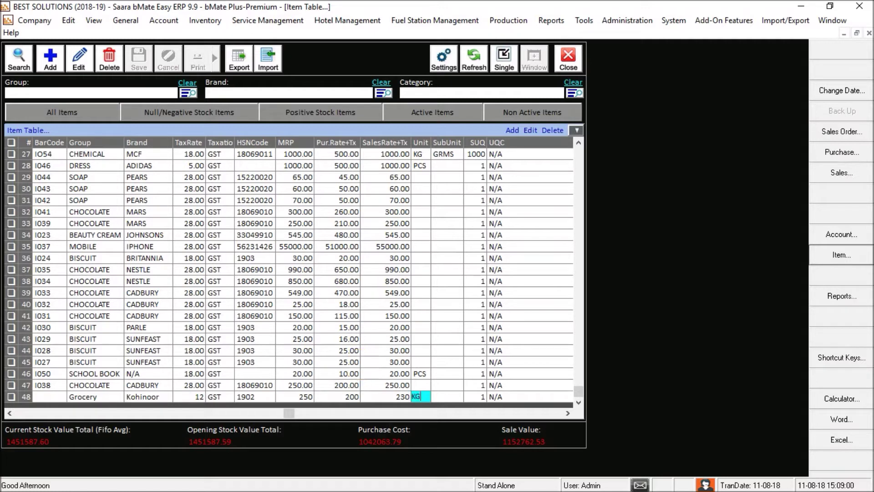
pyautogui.press('Tab')
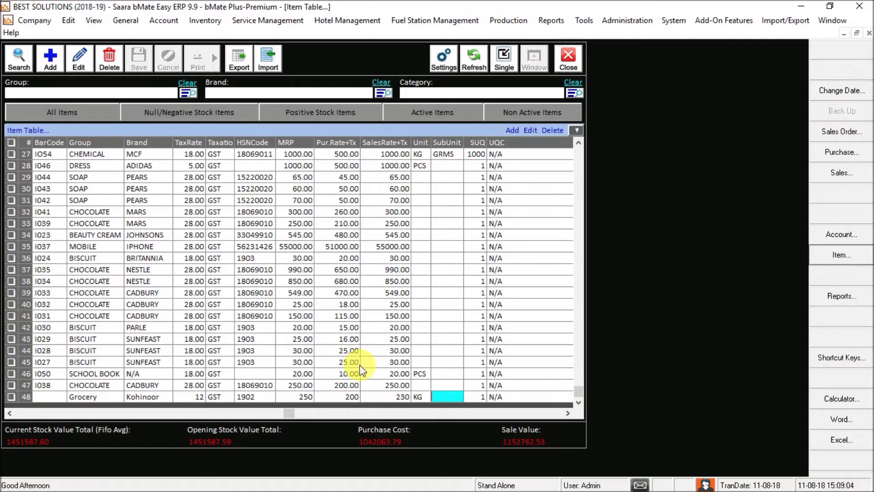
pyautogui.write('G')
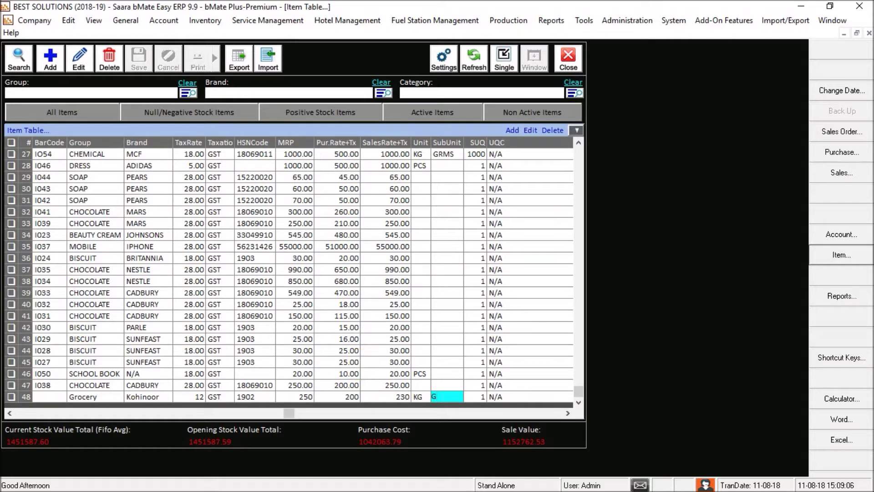
pyautogui.write('RMS')
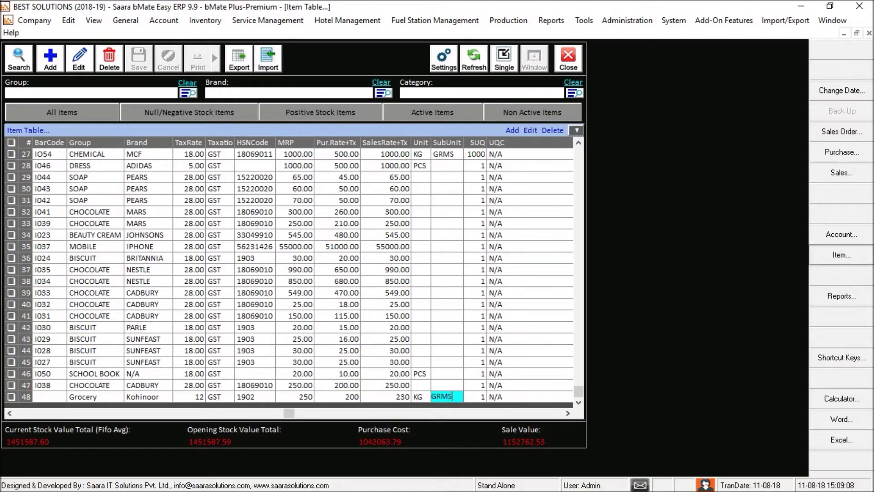
pyautogui.press('Tab')
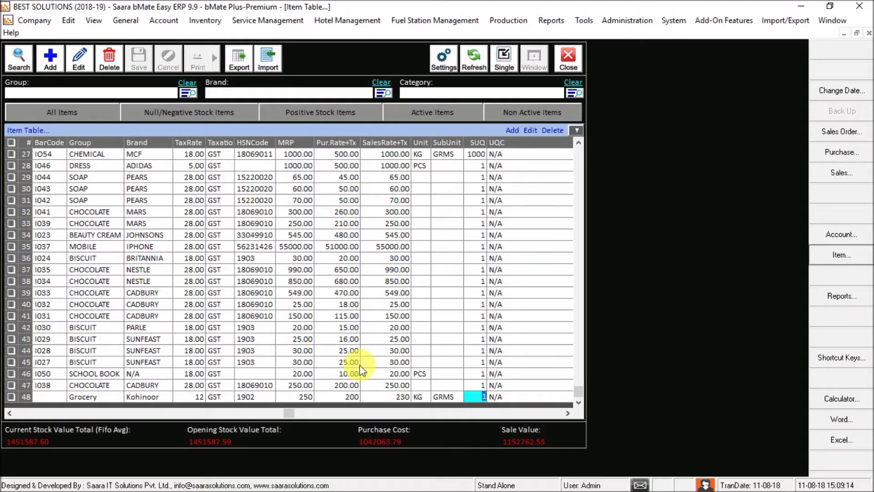
pyautogui.write('1000')
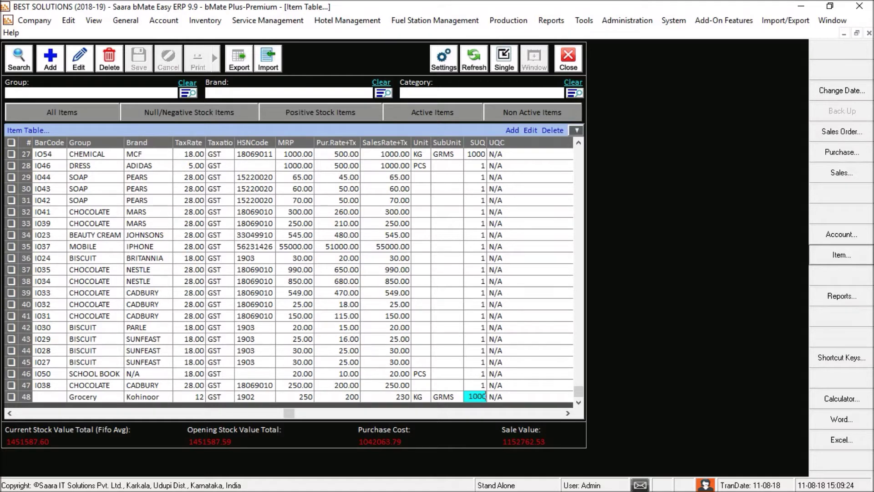
pyautogui.press('Tab')
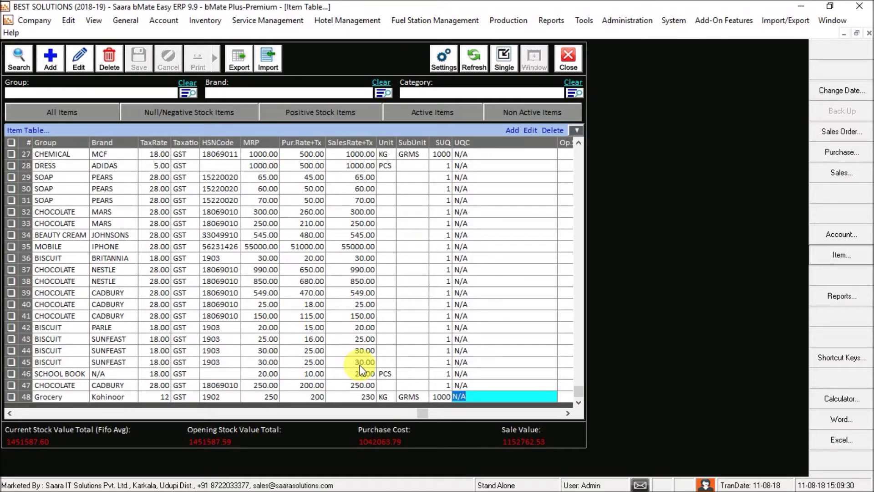
# Step: Choose KGS-Kilograms as the rice item's UQC, keep its opening stock at 0, and save the item
pyautogui.press('Return')
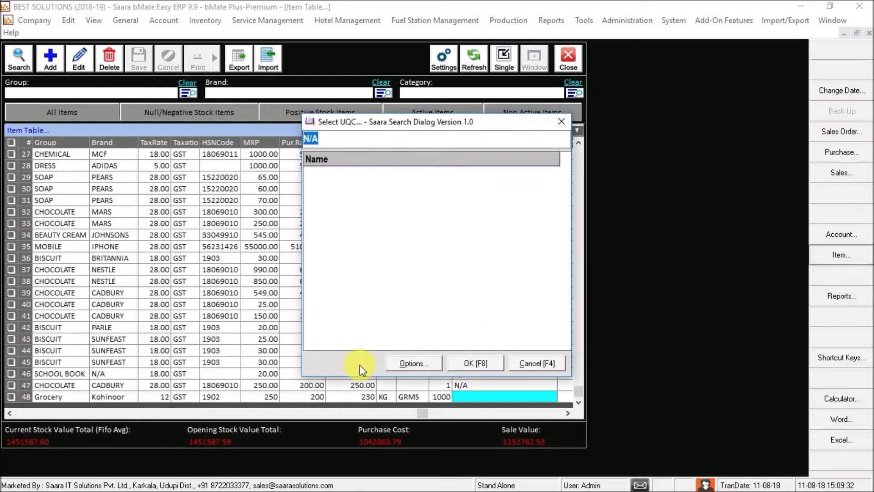
pyautogui.press('BackSpace')
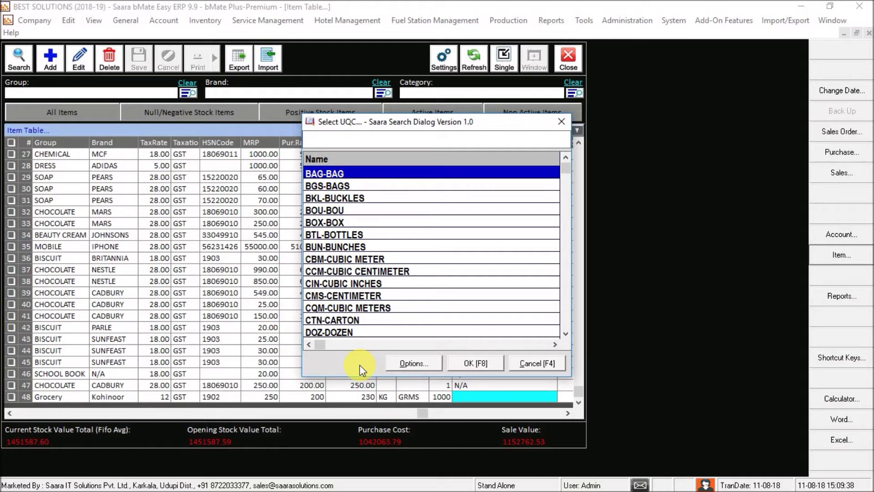
pyautogui.write('k')
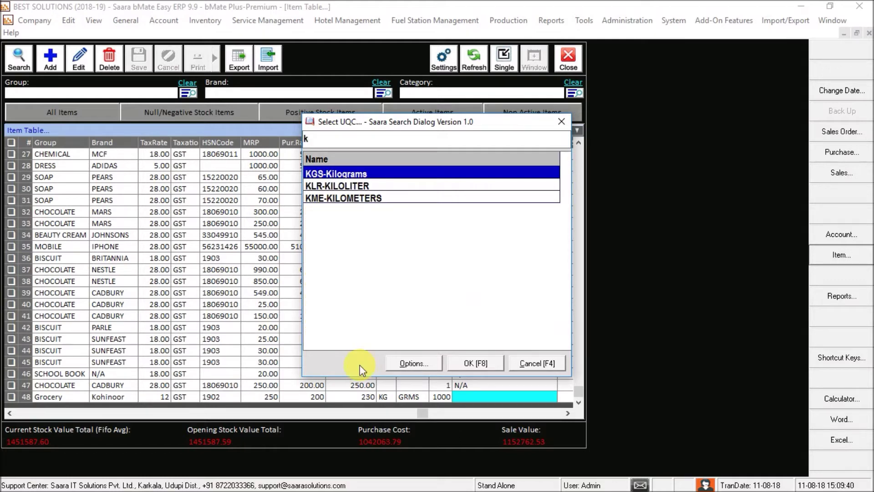
pyautogui.write('g')
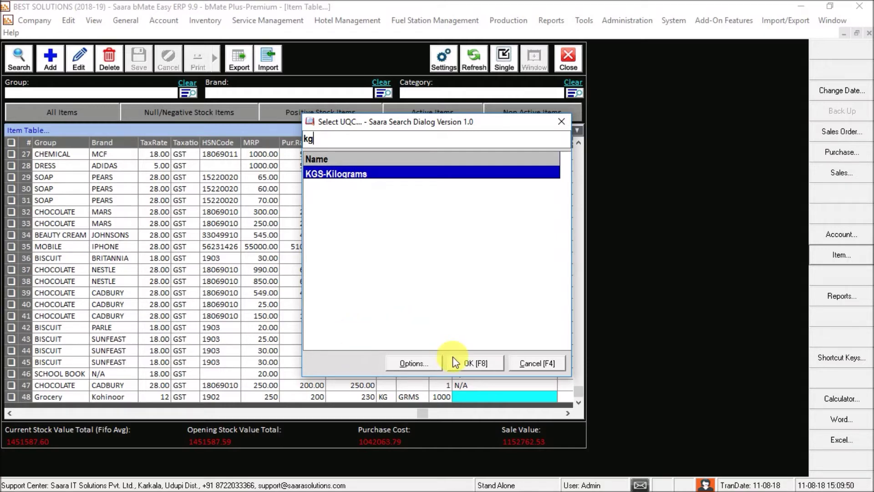
pyautogui.click(488, 361)
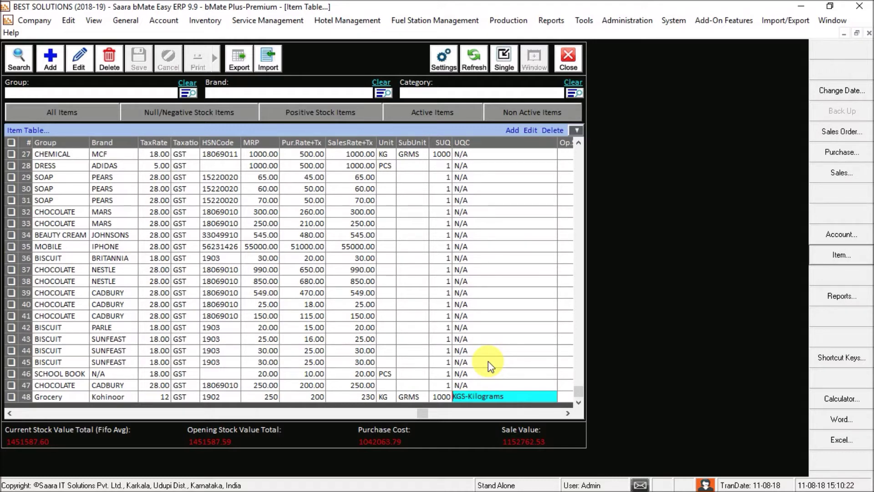
pyautogui.press('Return')
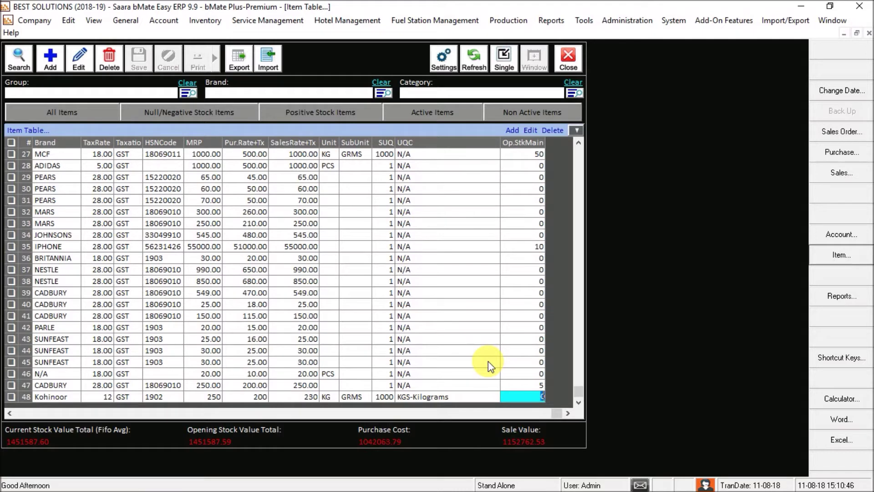
pyautogui.press('Return')
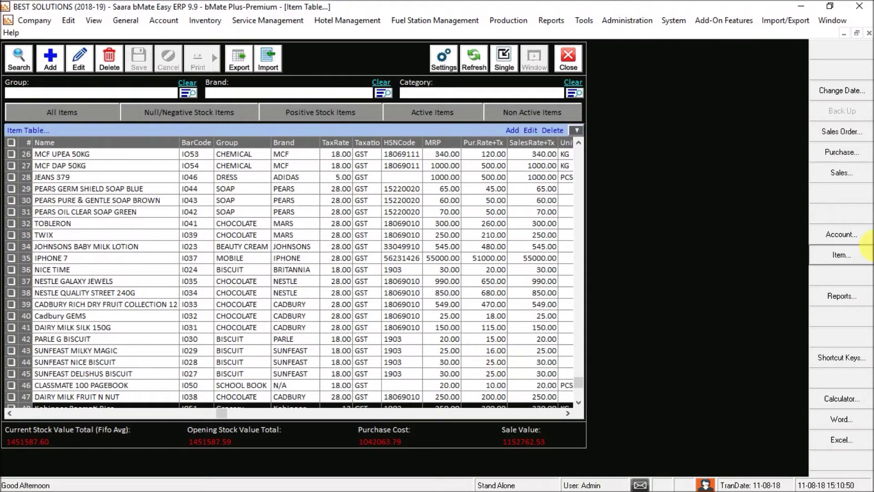
pyautogui.click(578, 403)
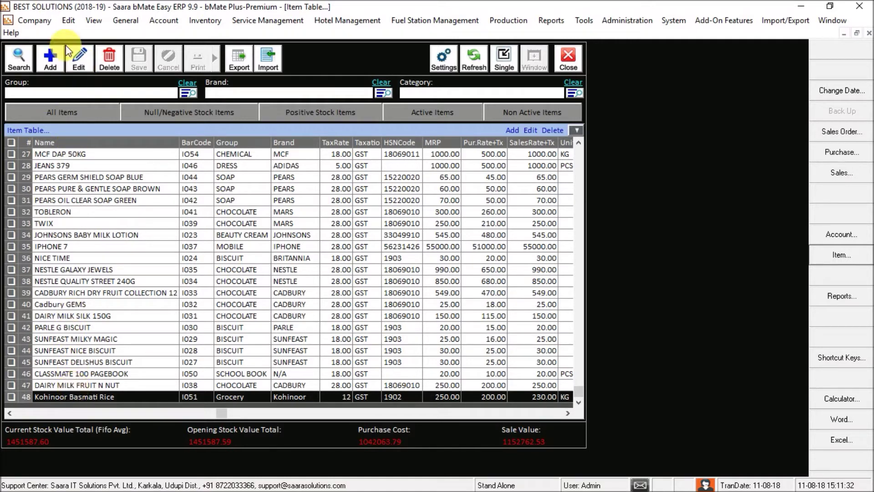
# Step: Open the Kohinoor Basmati Rice row and the DAIRY MILK SILK 150G row for editing, leaving their values as they are
pyautogui.click(78, 67)
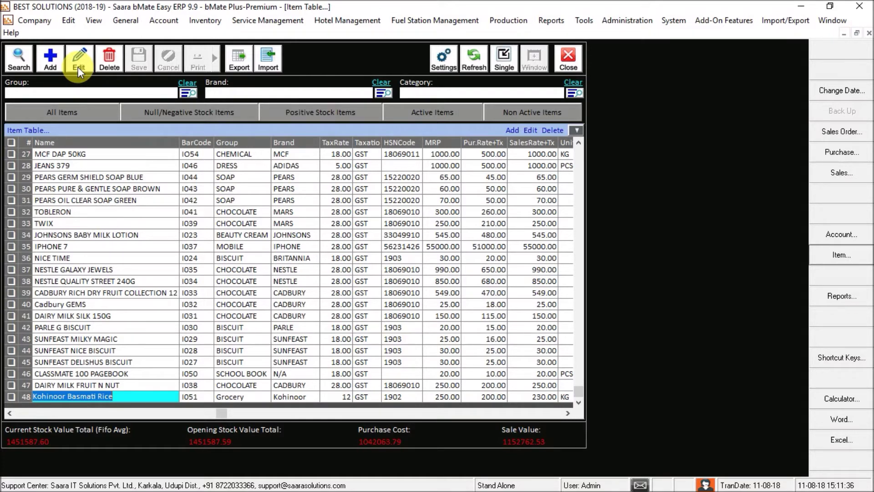
pyautogui.press('Return')
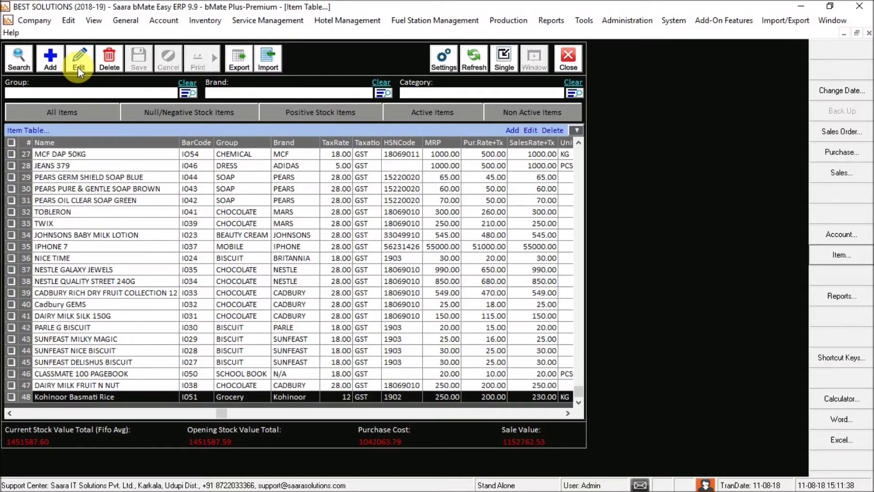
pyautogui.click(103, 320)
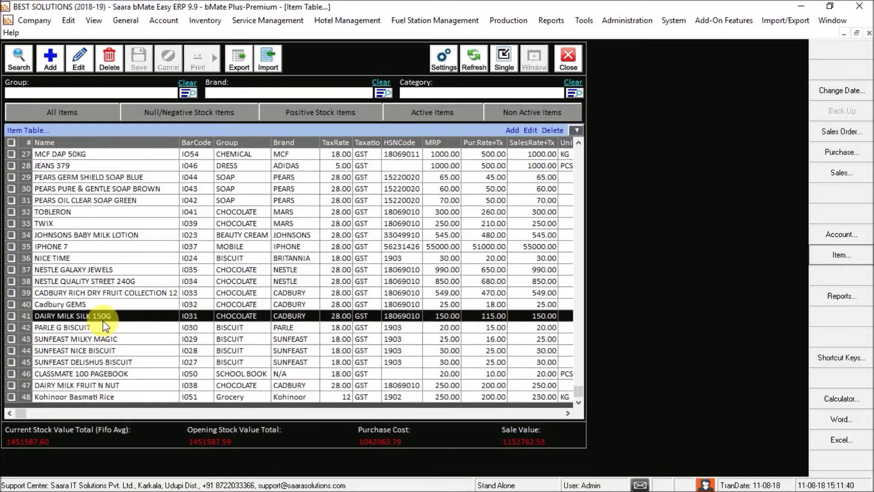
pyautogui.click(103, 320)
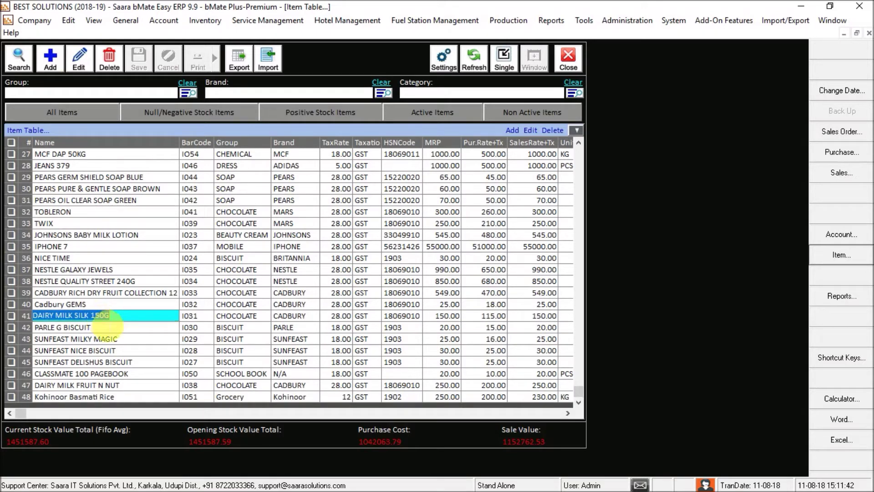
pyautogui.press('Return')
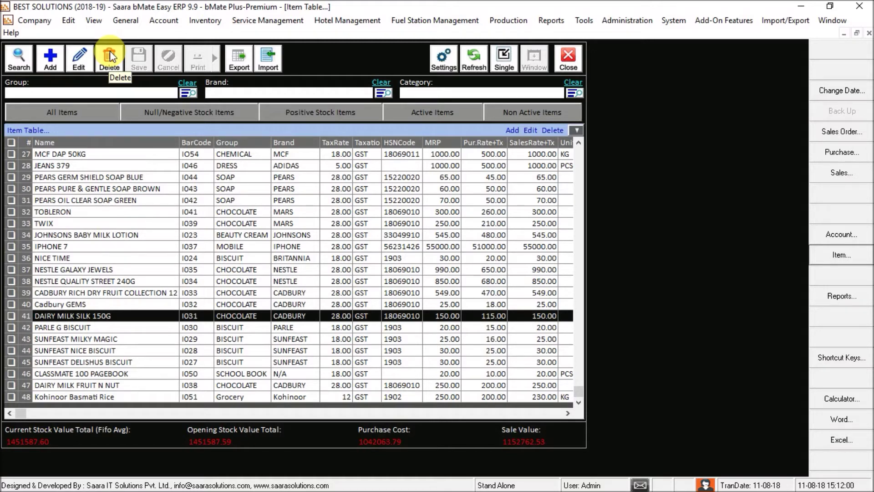
# Step: Search the item list for names starting with "da", clear the search text, and close the search without selecting an item
pyautogui.click(25, 64)
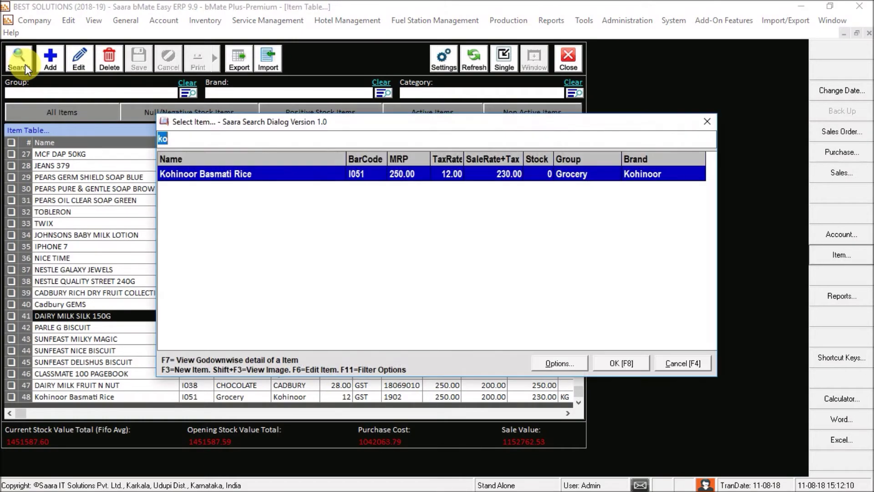
pyautogui.press('BackSpace')
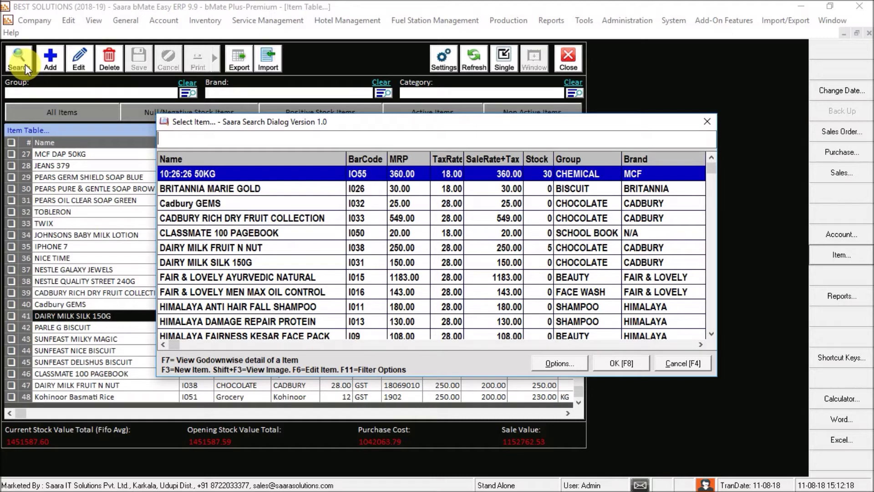
pyautogui.write('d')
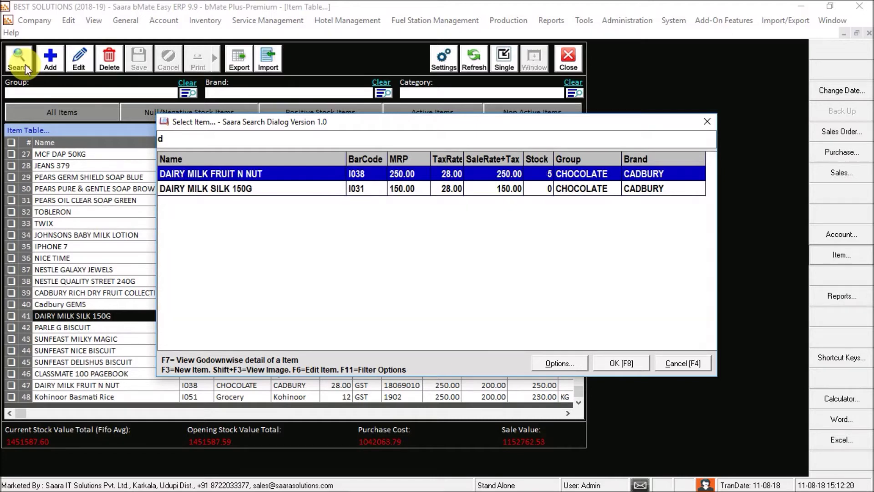
pyautogui.write('a')
pyautogui.press('BackSpace')
pyautogui.press('BackSpace')
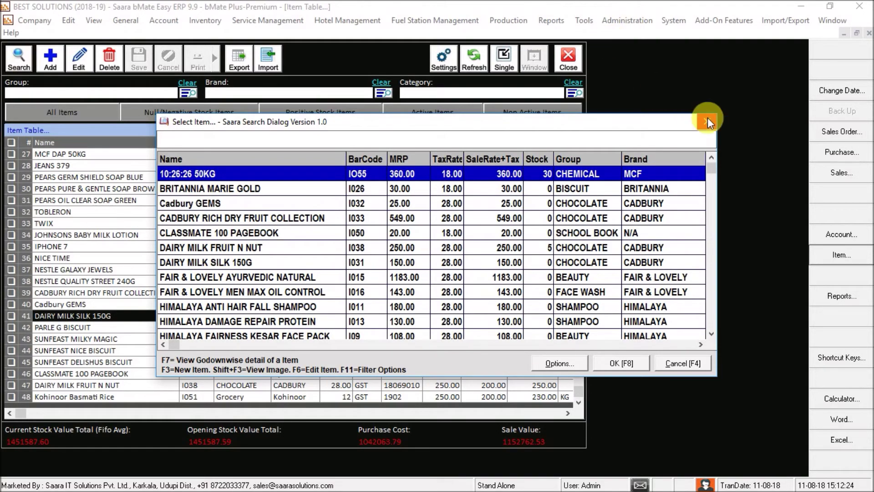
pyautogui.click(708, 120)
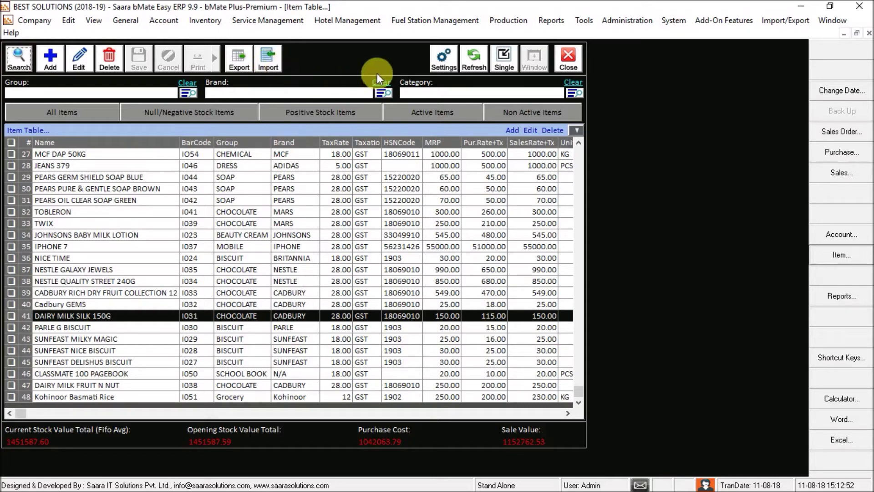
# Step: Enable both Show and Edit for the Category field in the item configuration wizard
pyautogui.click(447, 67)
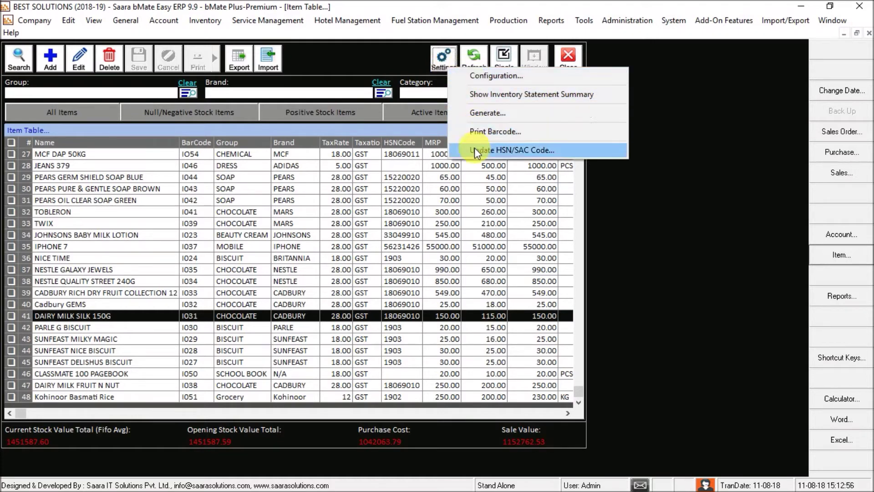
pyautogui.click(487, 79)
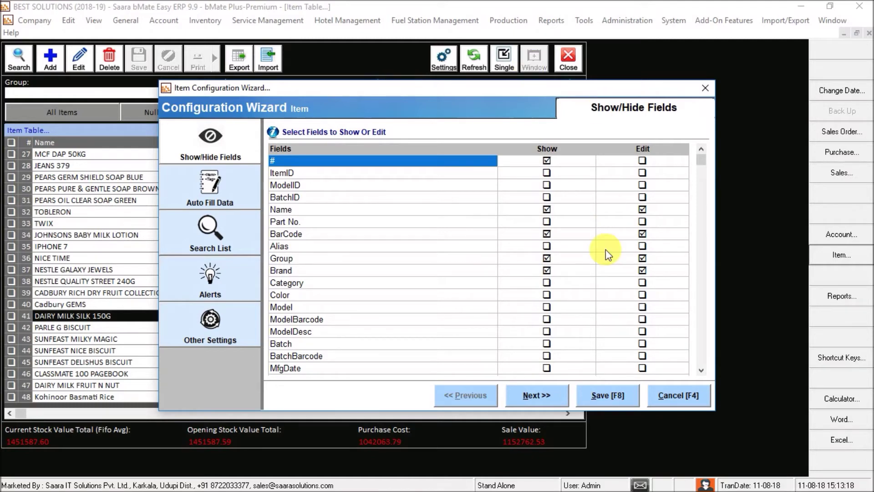
pyautogui.click(556, 288)
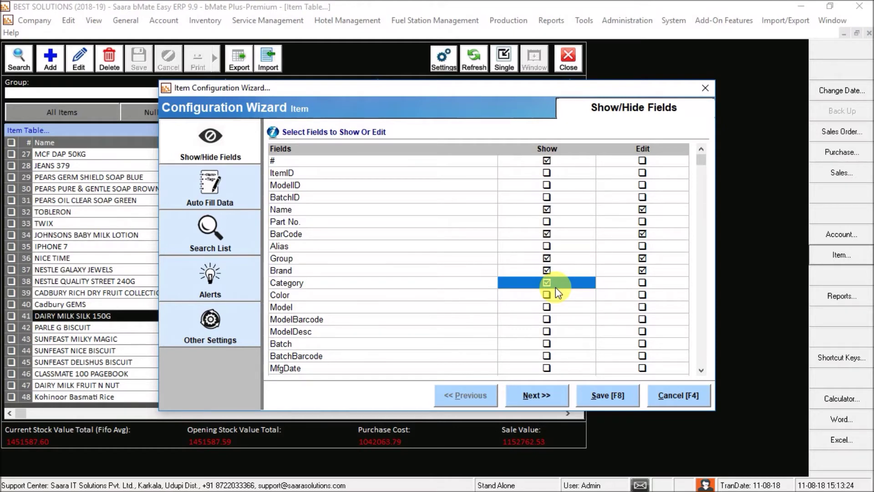
pyautogui.click(654, 282)
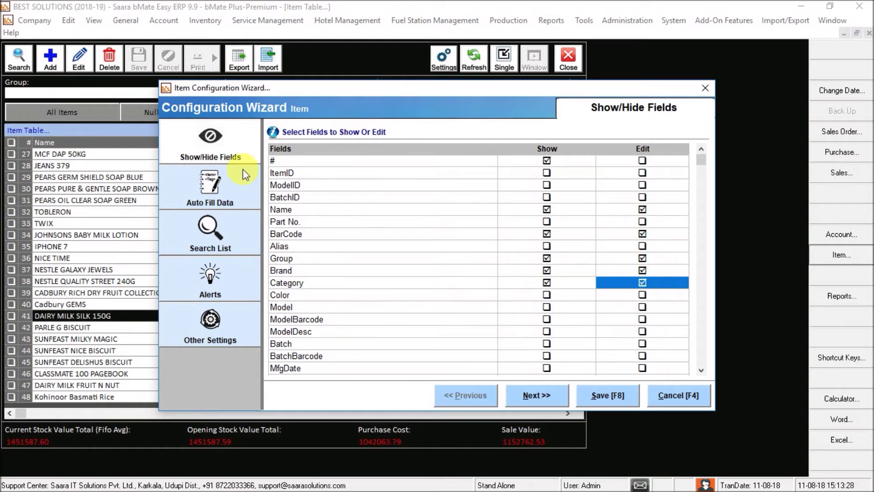
# Step: Review the wizard's Auto Fill Data, Search List and Alerts settings, and close it without saving
pyautogui.click(219, 184)
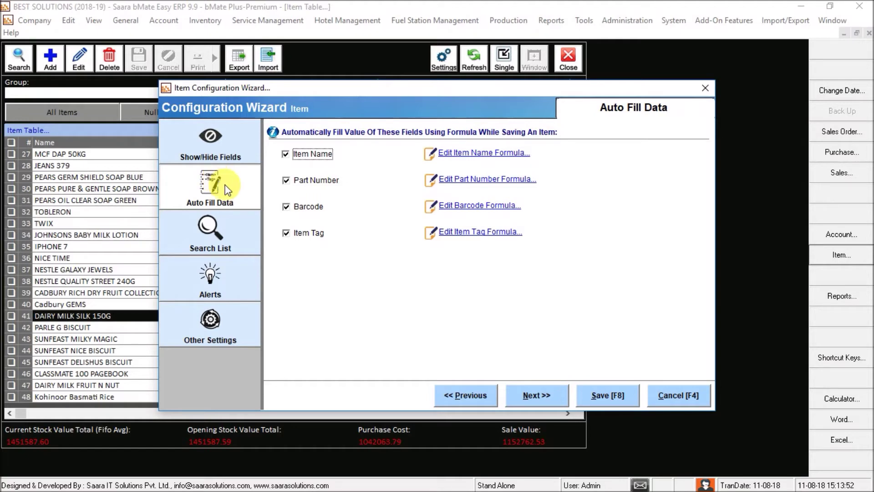
pyautogui.click(219, 233)
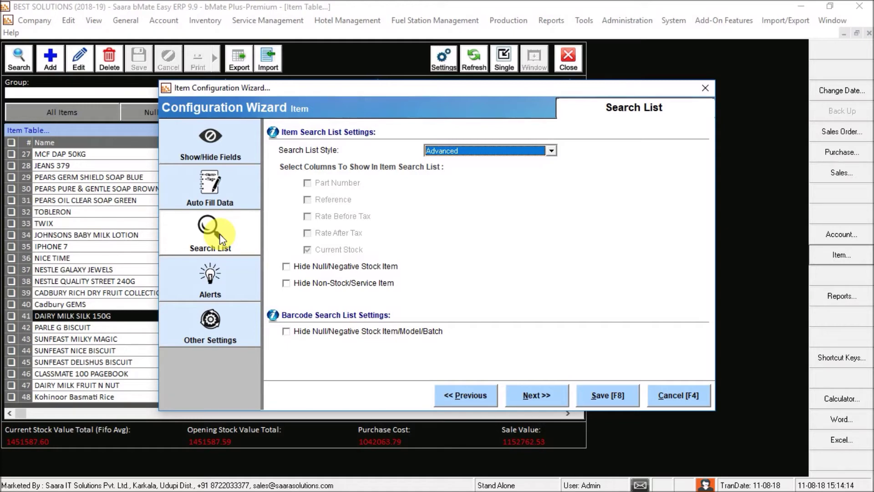
pyautogui.click(242, 291)
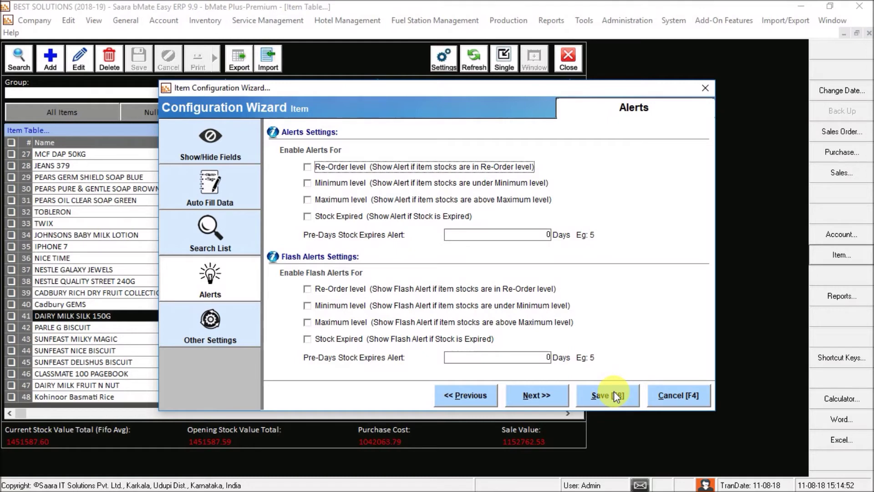
pyautogui.click(702, 91)
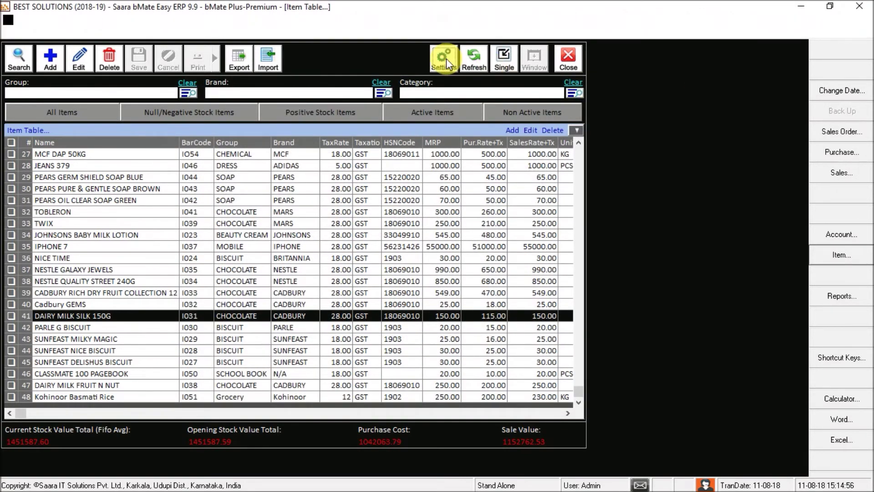
pyautogui.click(446, 58)
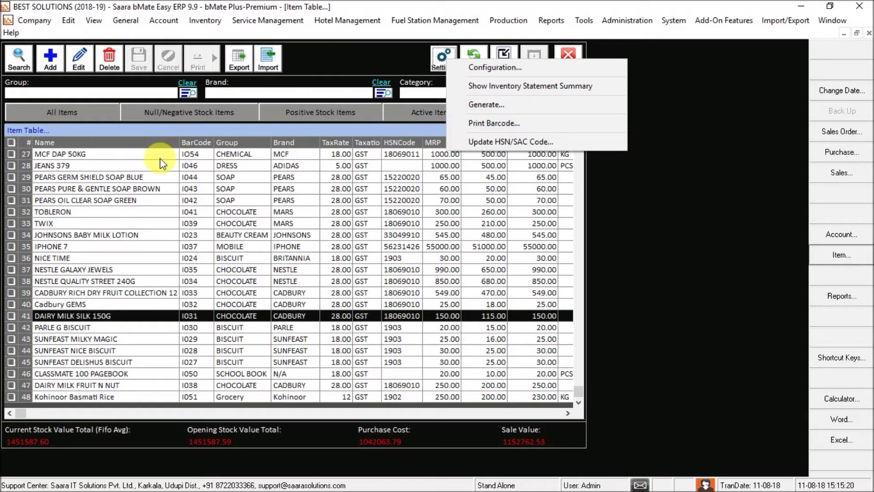
pyautogui.click(69, 205)
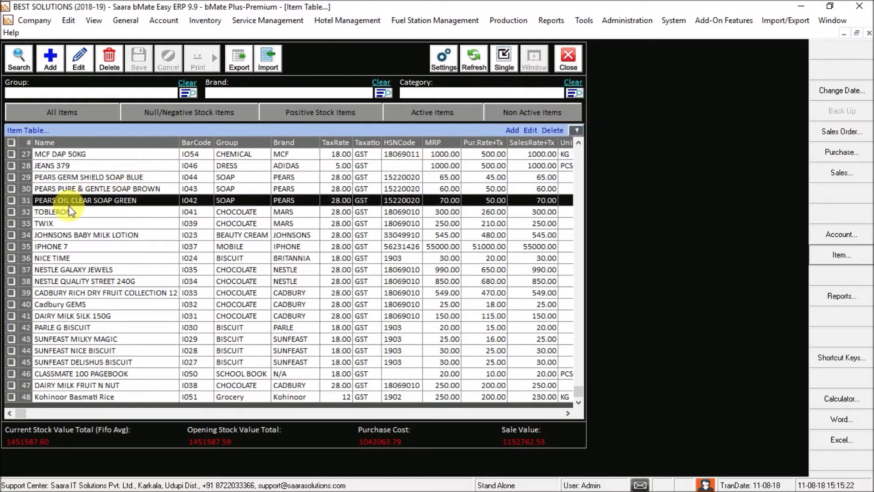
# Step: Mark the TOBLERON and TWIX items in the item table and open the barcode print options for them
pyautogui.click(12, 209)
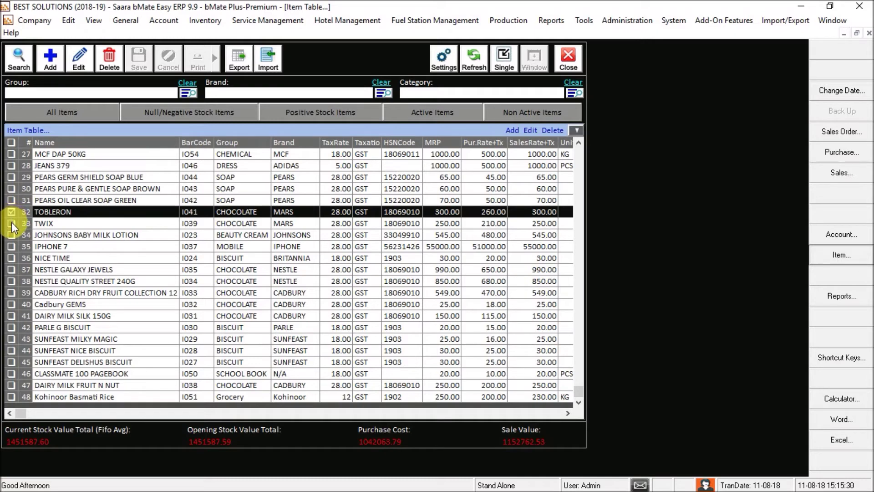
pyautogui.click(12, 222)
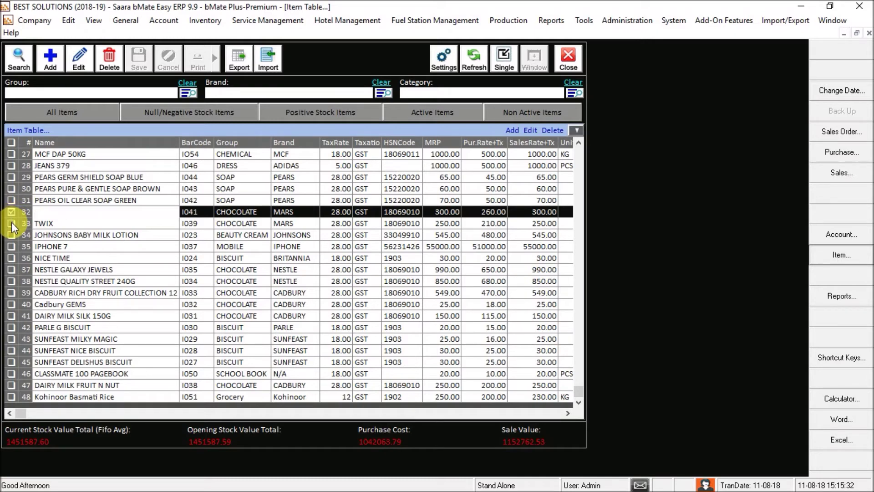
pyautogui.click(444, 66)
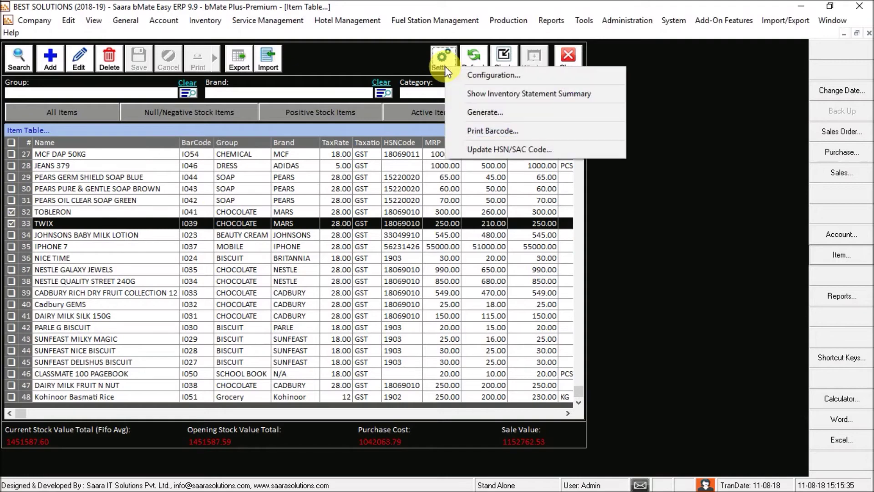
pyautogui.click(473, 131)
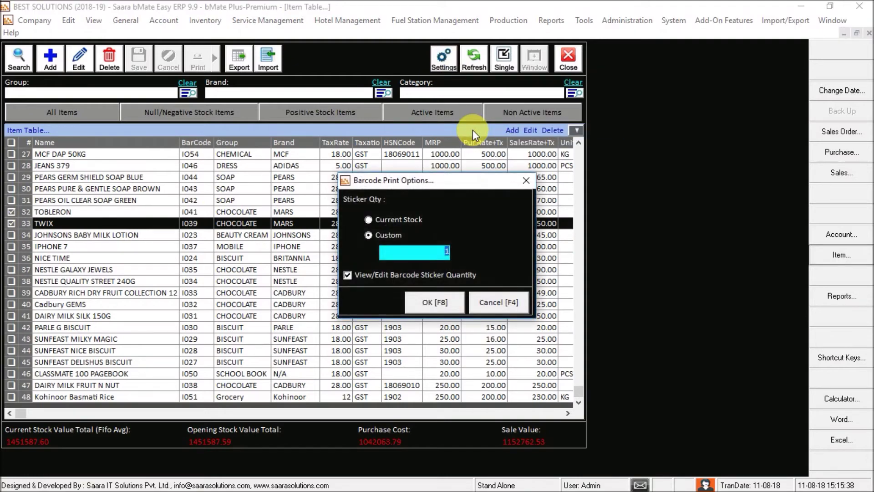
# Step: Prepare barcode stickers with a custom quantity of 3 per item, and close the barcode printer without printing
pyautogui.click(381, 225)
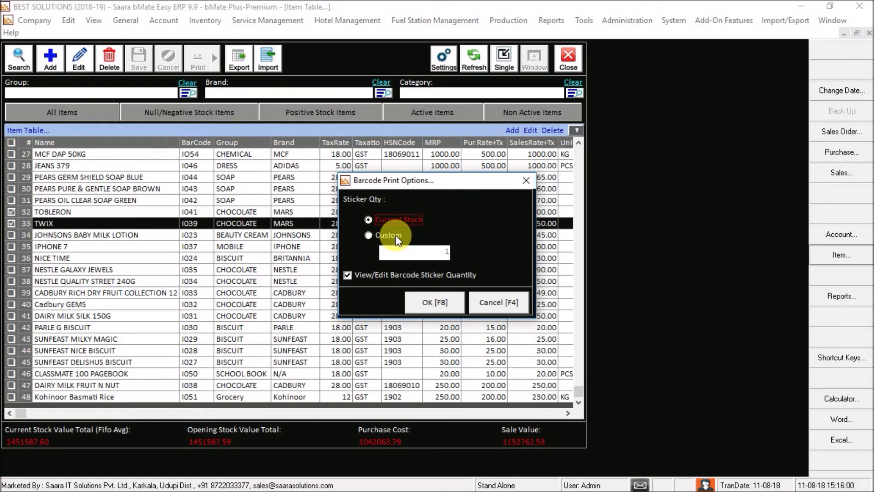
pyautogui.click(395, 235)
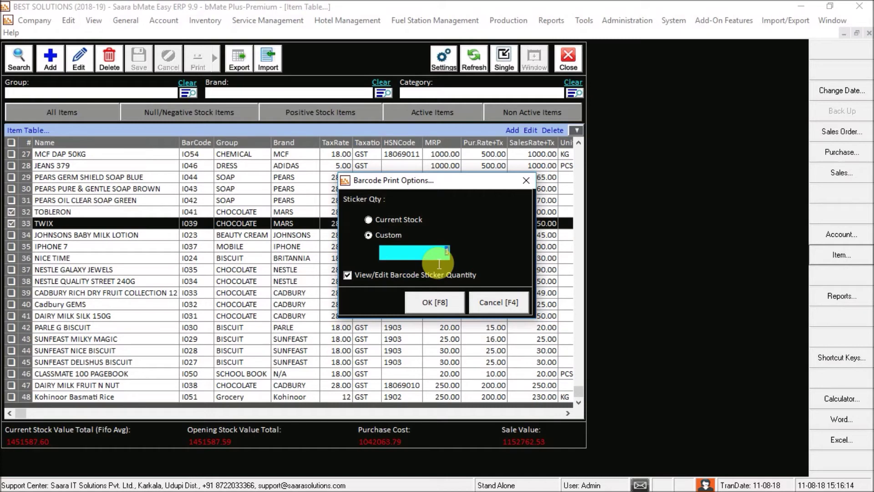
pyautogui.write('4')
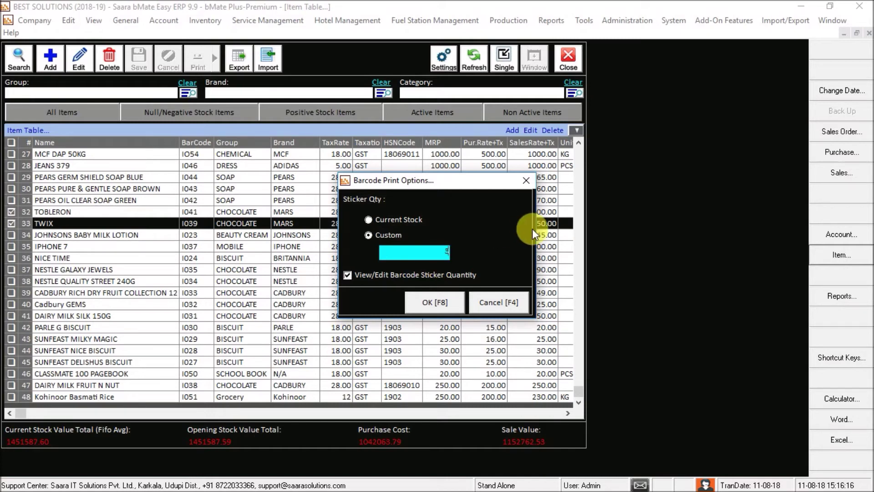
pyautogui.write('3')
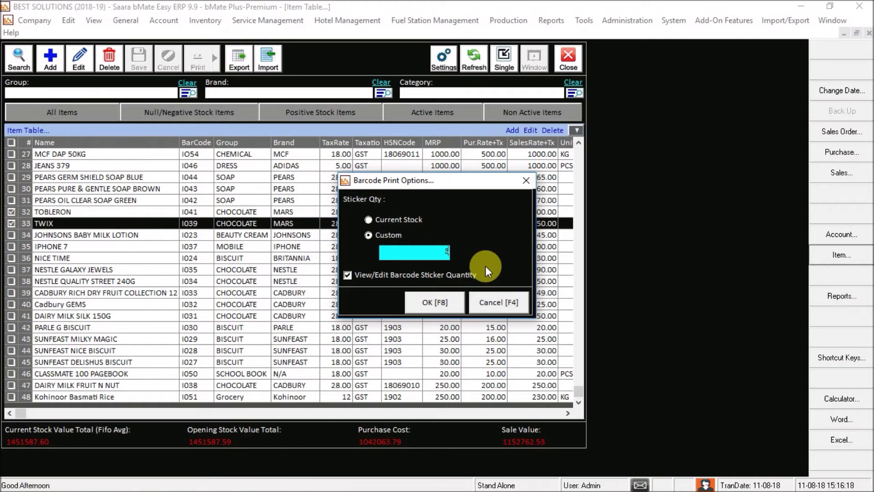
pyautogui.click(455, 298)
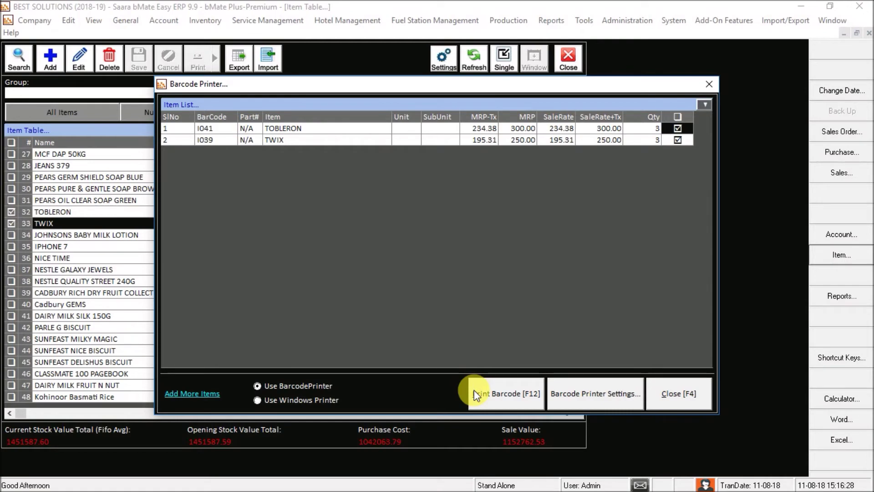
pyautogui.click(689, 397)
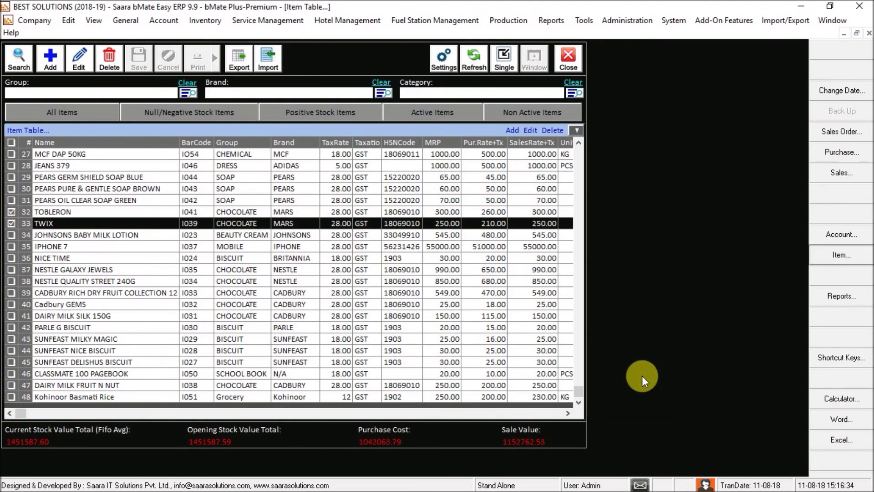
# Step: Update the HSN/SAC code to 1905 for all items in the BODY LOTION group, and refresh the item table
pyautogui.click(452, 67)
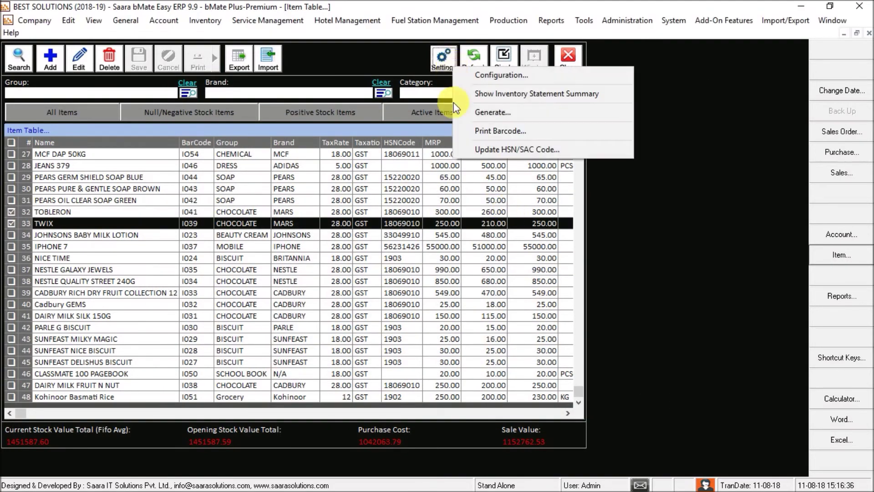
pyautogui.click(480, 150)
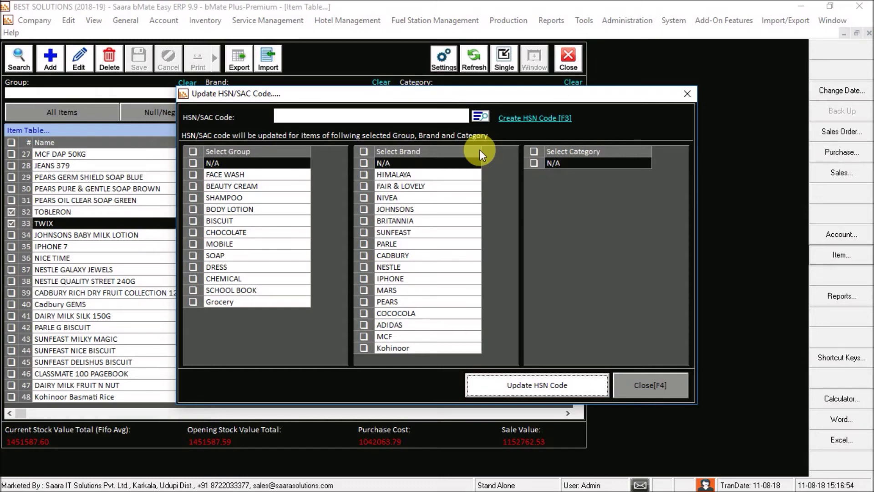
pyautogui.click(459, 121)
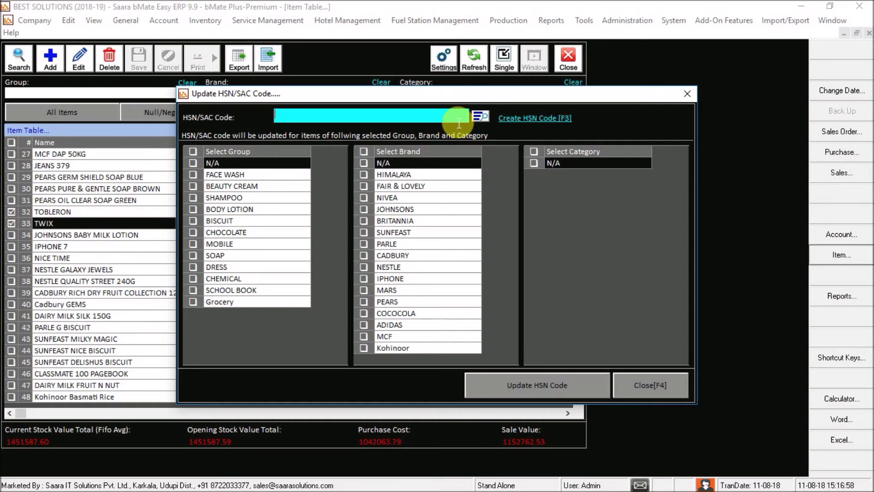
pyautogui.write('1905')
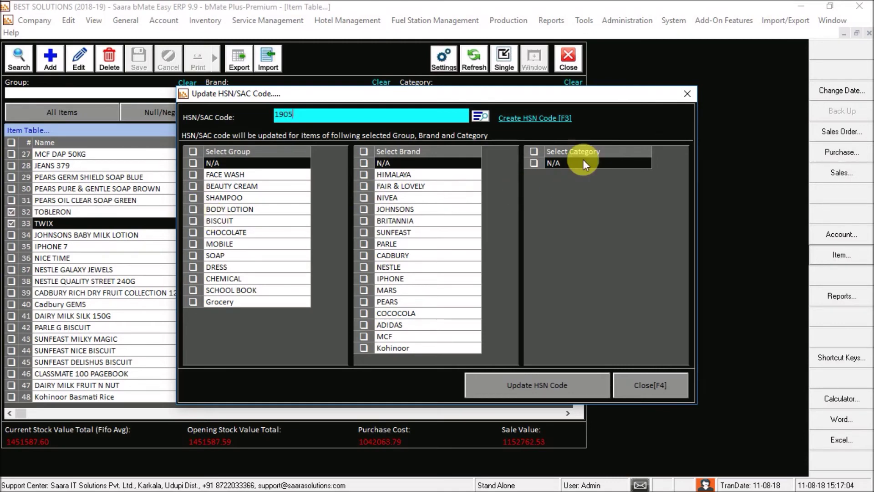
pyautogui.click(194, 220)
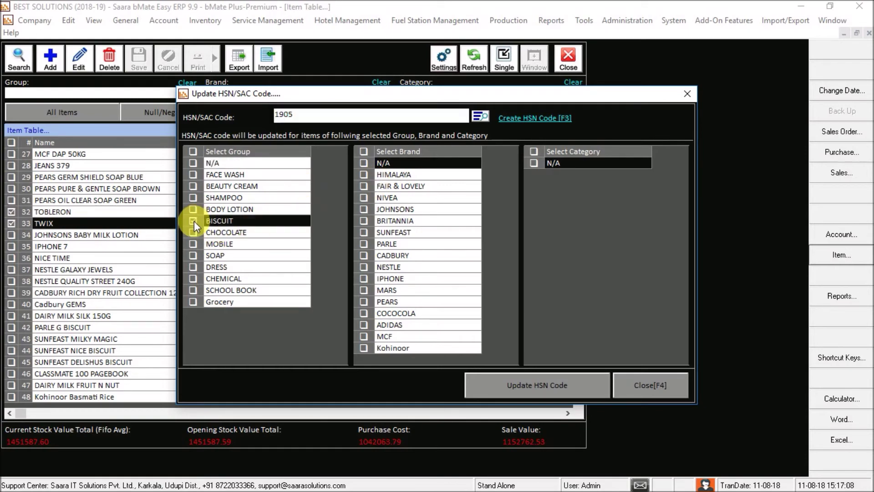
pyautogui.click(190, 205)
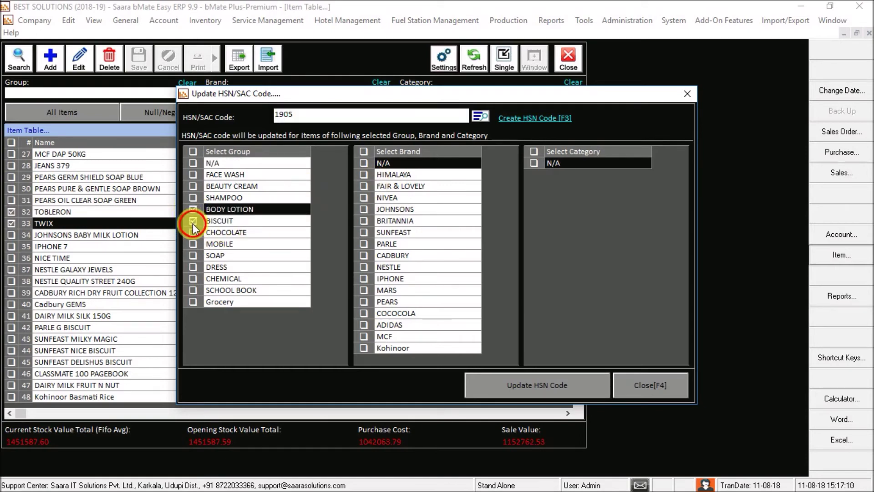
pyautogui.click(192, 223)
pyautogui.click(495, 381)
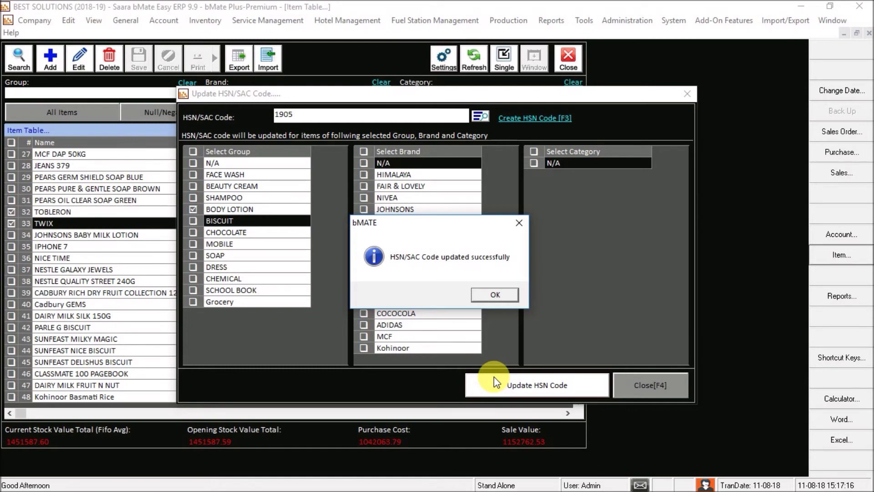
pyautogui.click(516, 297)
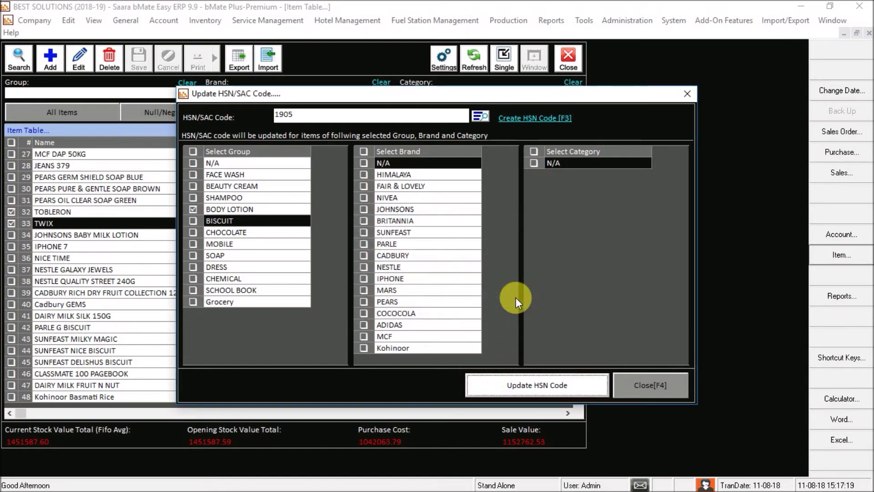
pyautogui.click(370, 116)
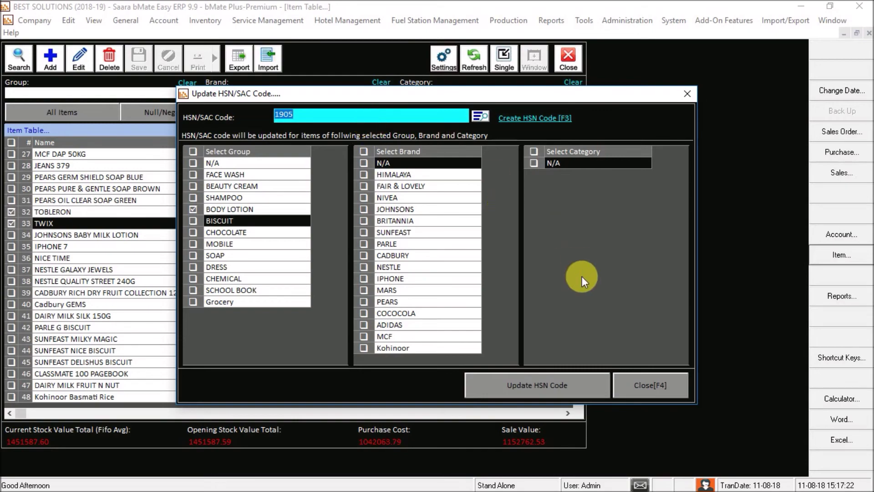
pyautogui.click(629, 378)
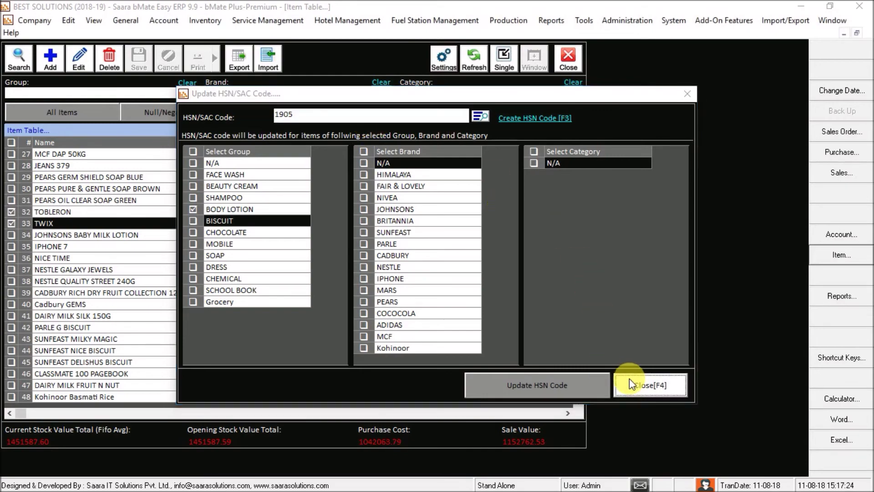
pyautogui.click(471, 67)
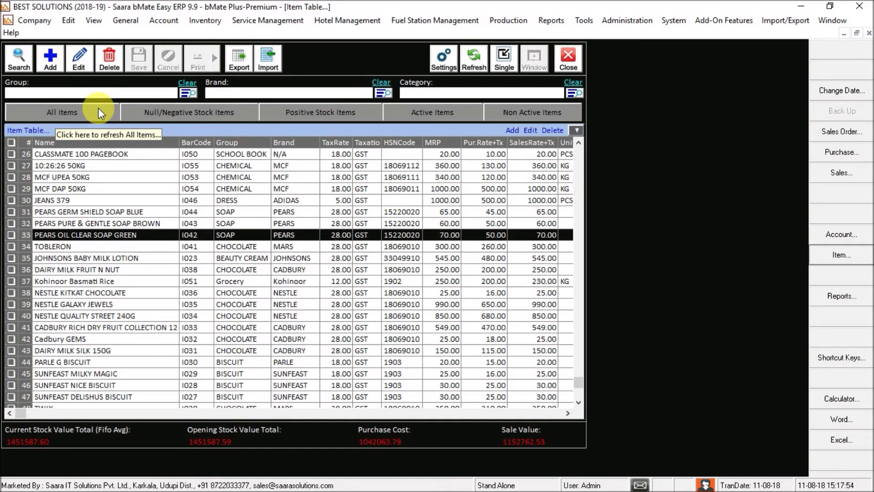
# Step: View the null/negative stock, positive stock, active and non-active items in turn, and return to all items
pyautogui.click(161, 109)
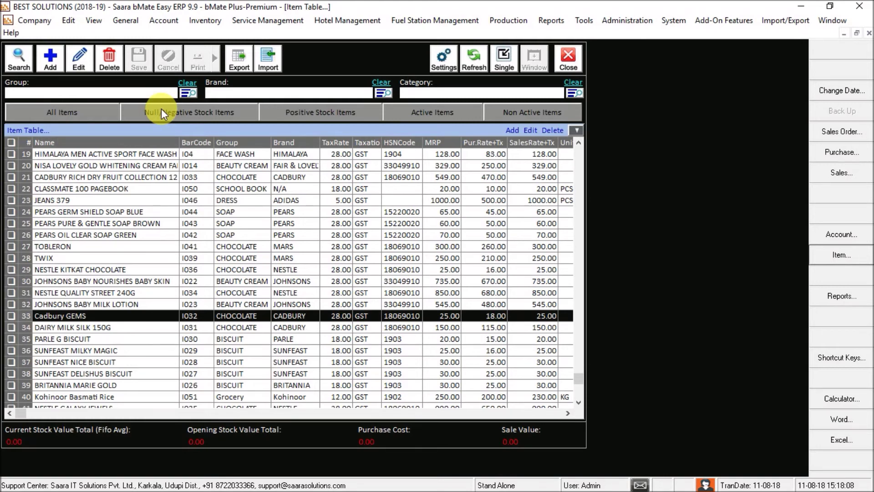
pyautogui.click(296, 111)
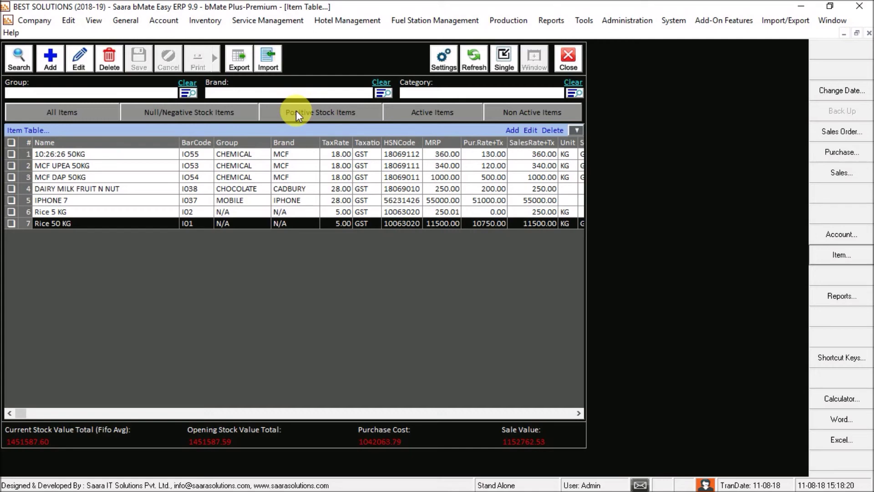
pyautogui.click(440, 117)
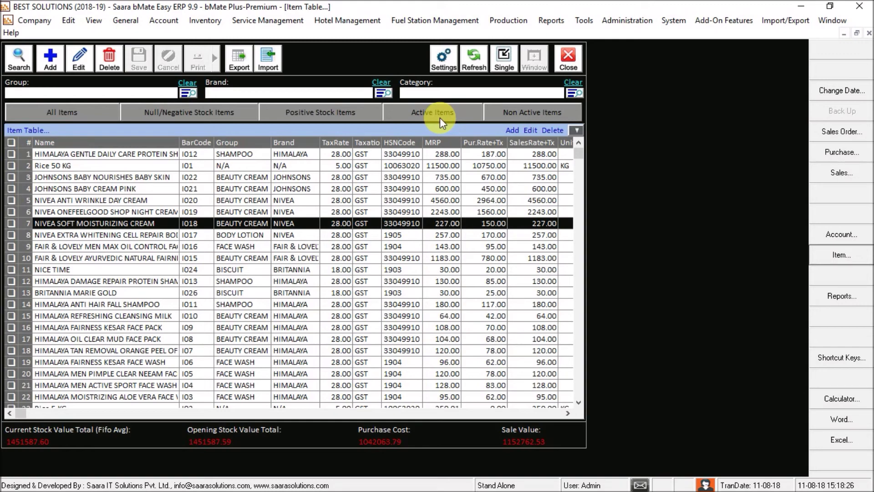
pyautogui.click(537, 116)
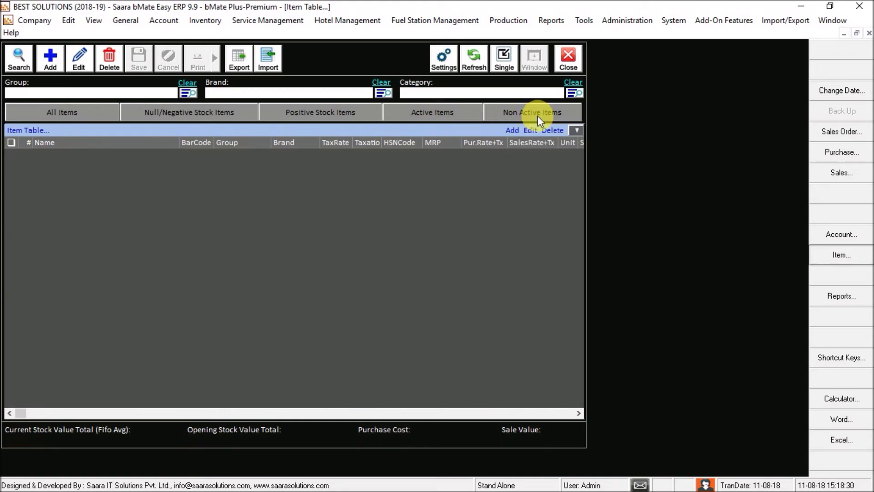
pyautogui.click(94, 116)
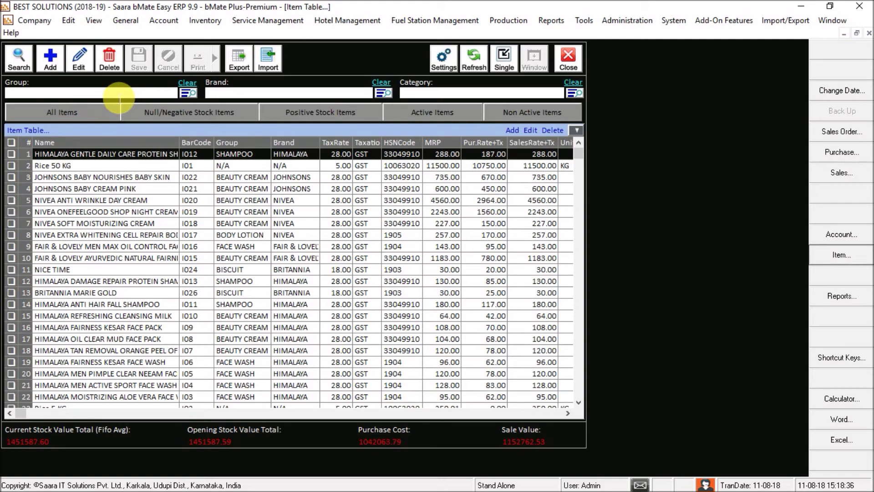
# Step: Filter the item table to the CHOCOLATE group and refresh the list
pyautogui.click(118, 93)
pyautogui.click(230, 91)
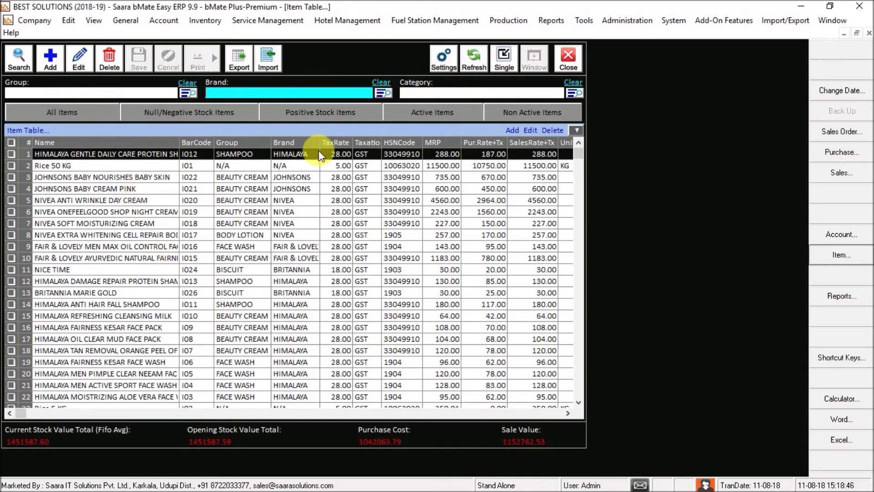
pyautogui.click(176, 96)
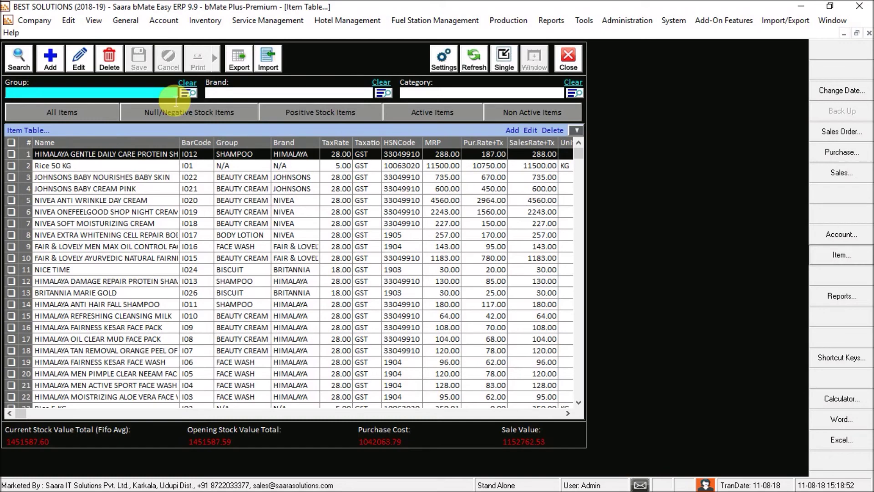
pyautogui.click(172, 96)
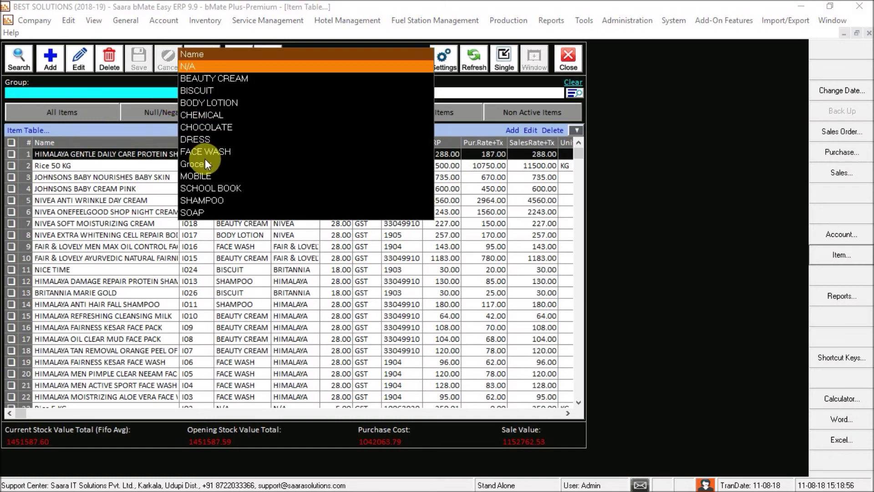
pyautogui.click(223, 127)
pyautogui.click(222, 127)
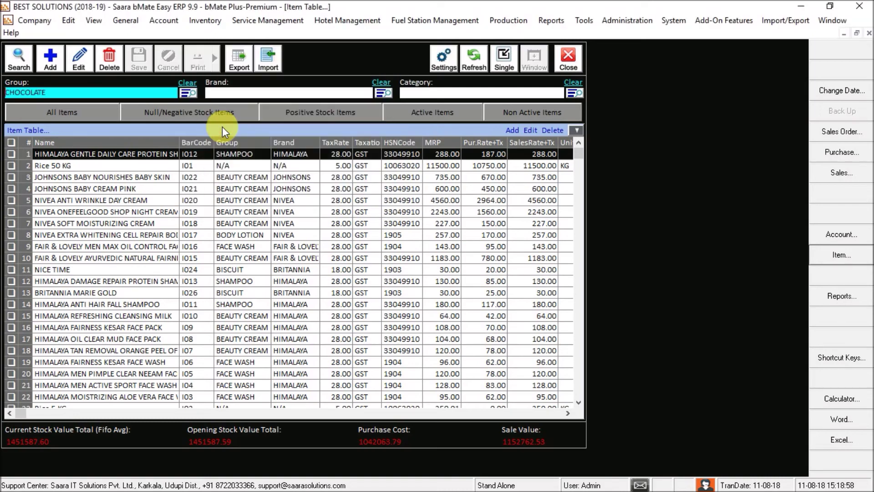
pyautogui.click(471, 61)
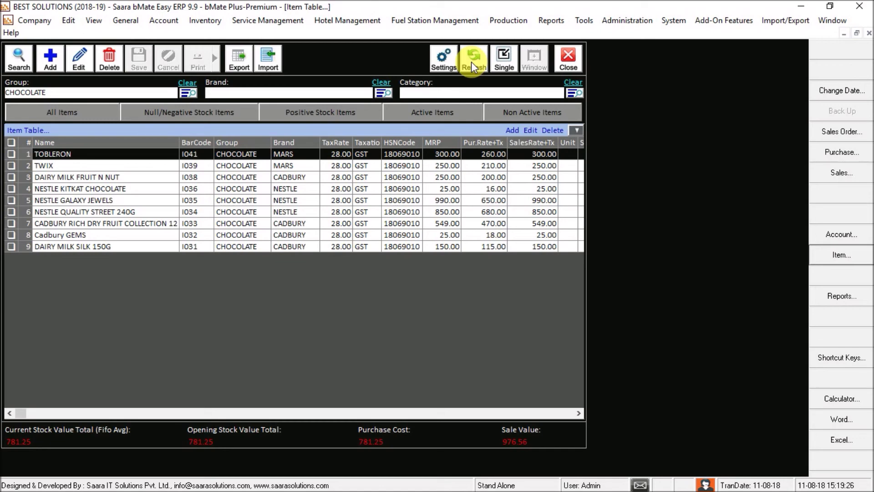
# Step: Open the TOBLERON item in the single-item form, start a blank new item entry and cancel it
pyautogui.click(509, 67)
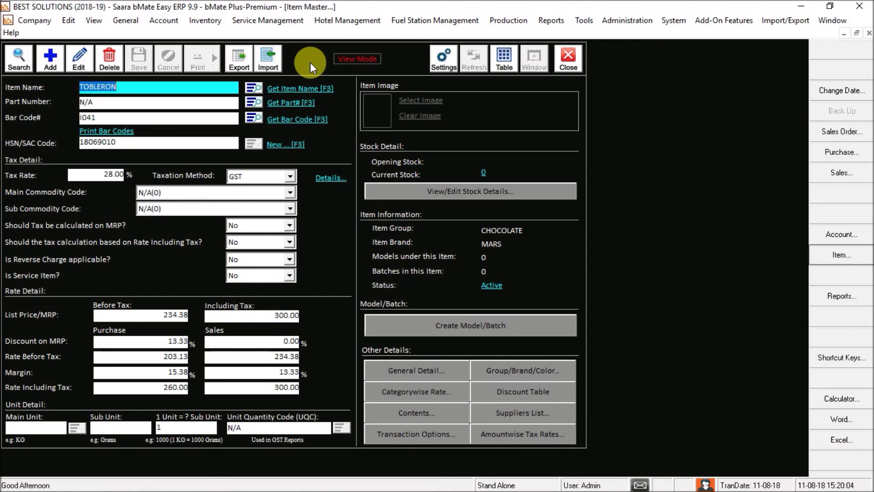
pyautogui.click(47, 59)
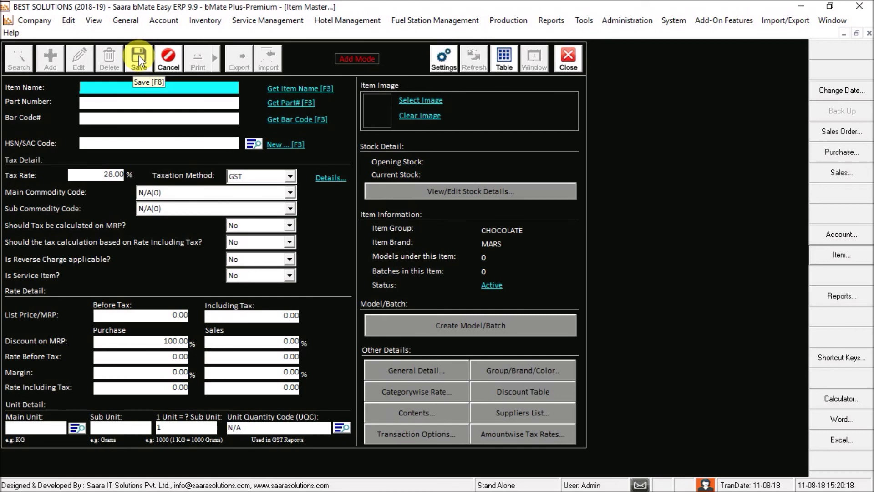
pyautogui.click(175, 60)
pyautogui.click(442, 294)
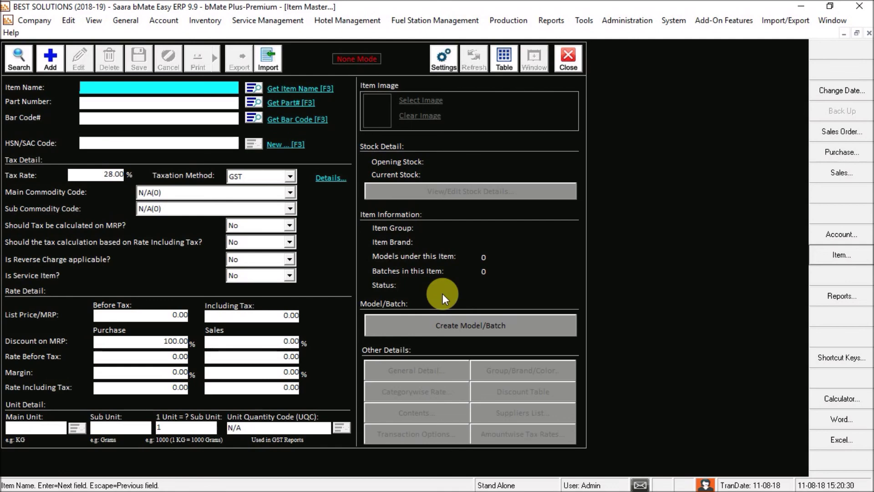
# Step: Return from the single-item form to the item table and close it
pyautogui.click(507, 67)
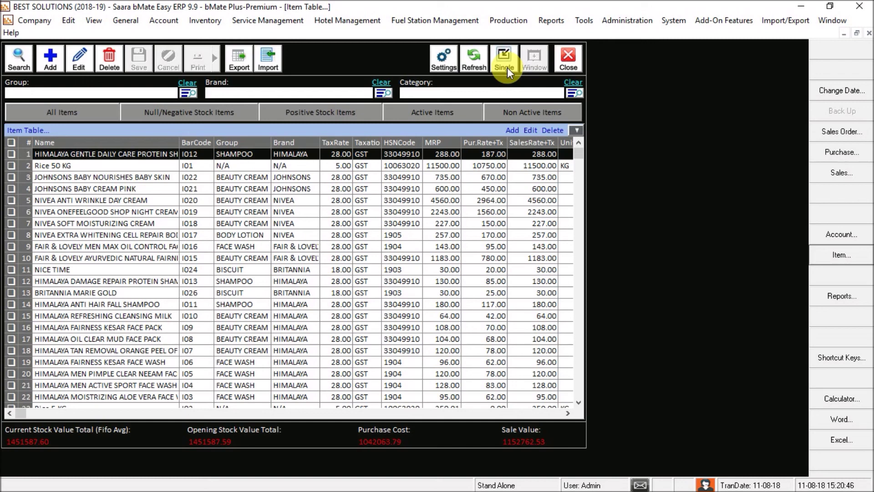
pyautogui.click(575, 59)
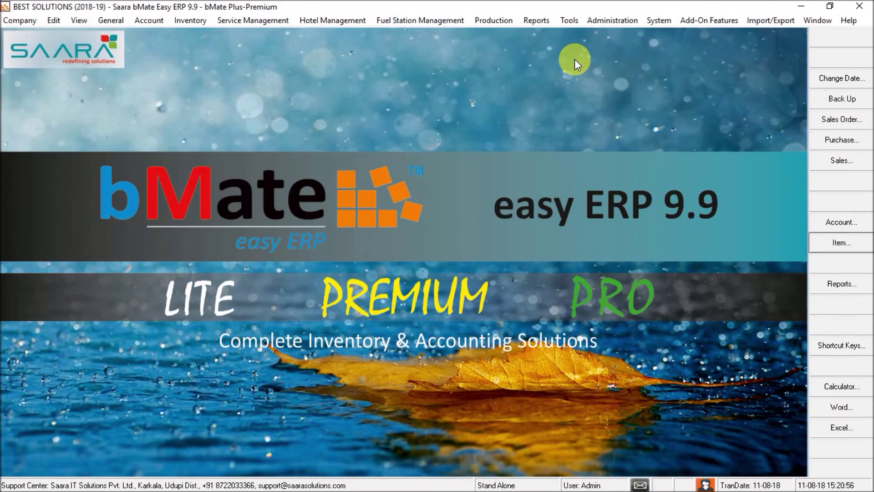